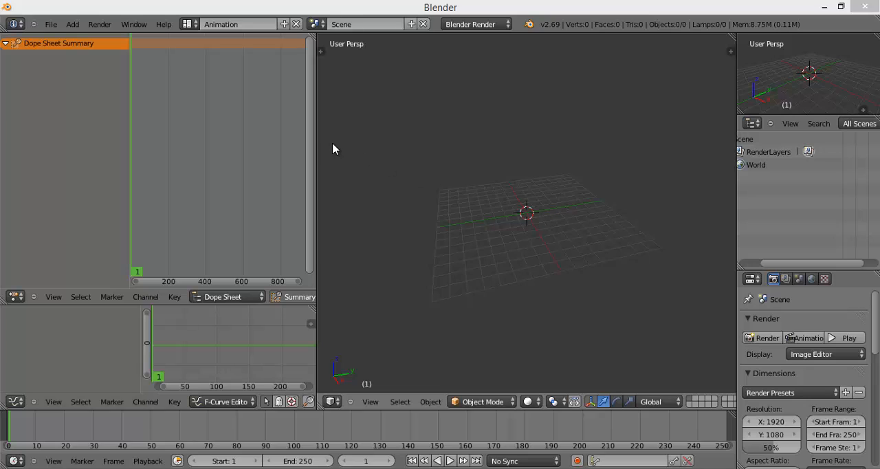
Step: Switch to the browser, review the Blender 2.73a download options for Windows, and return to Blender
click(188, 24)
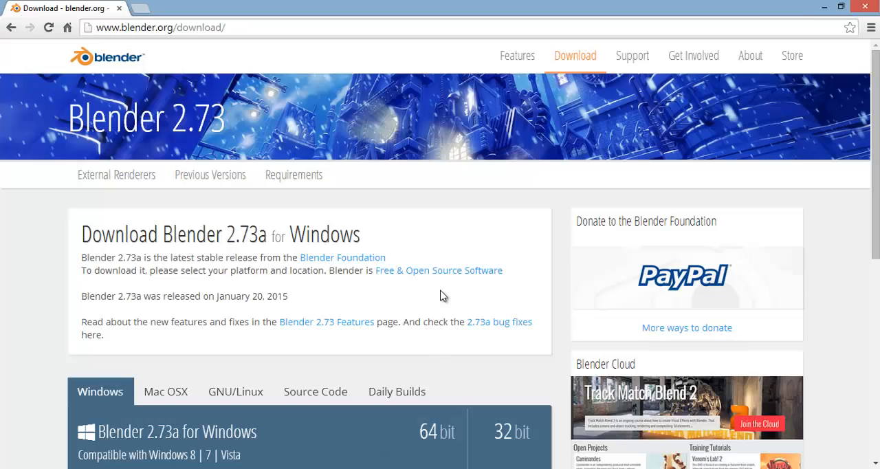
scroll(436, 299, down, 1)
scroll(436, 299, down, 3)
scroll(403, 198, up, 3)
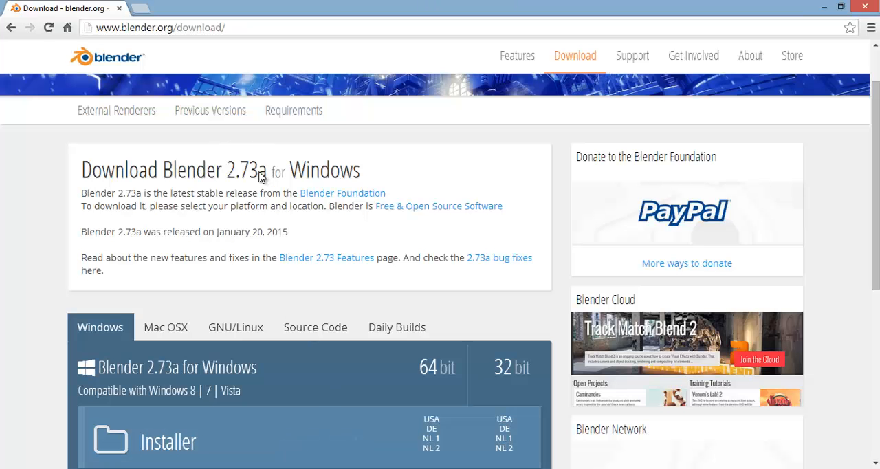
scroll(328, 179, down, 2)
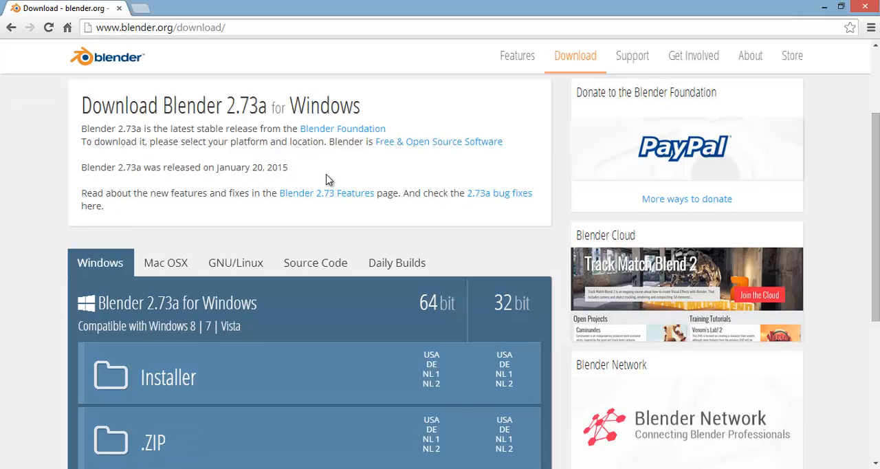
scroll(326, 185, down, 2)
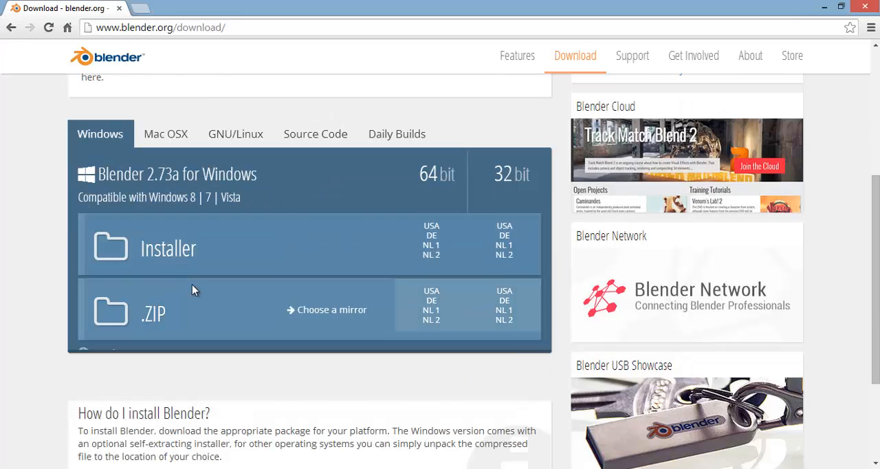
scroll(192, 284, down, 1)
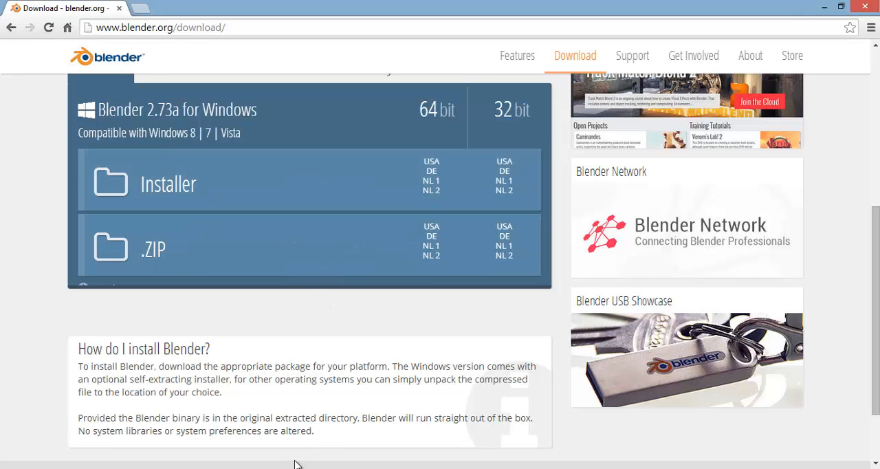
click(262, 468)
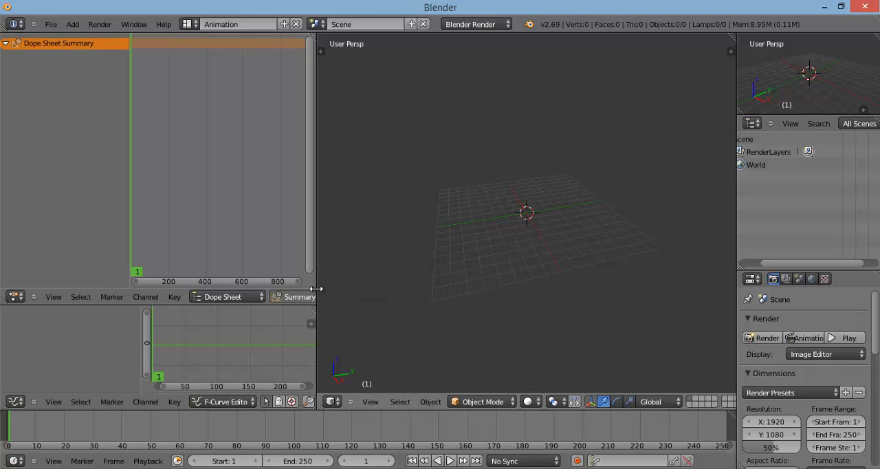
Step: Switch the screen layout to Default and back to Animation
click(187, 25)
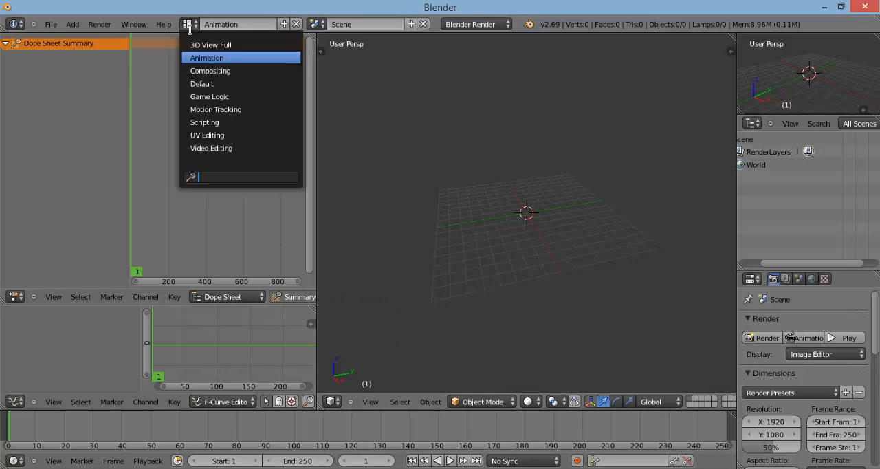
click(281, 84)
middle_drag(492, 153, 479, 178)
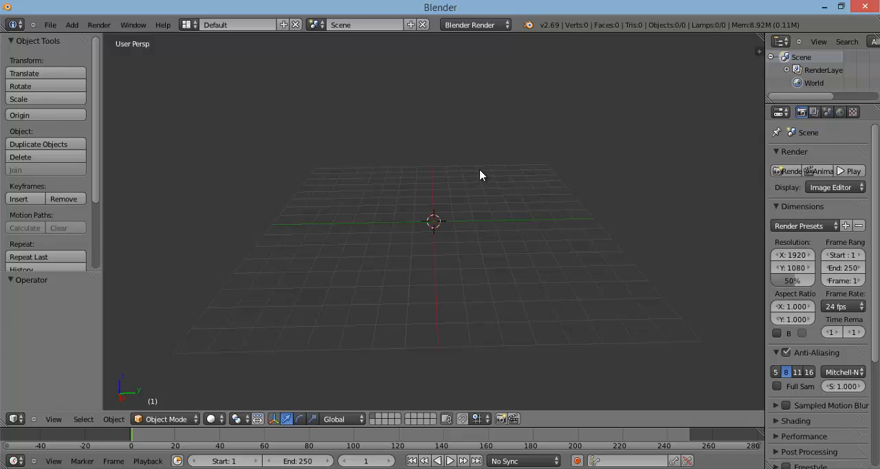
click(187, 26)
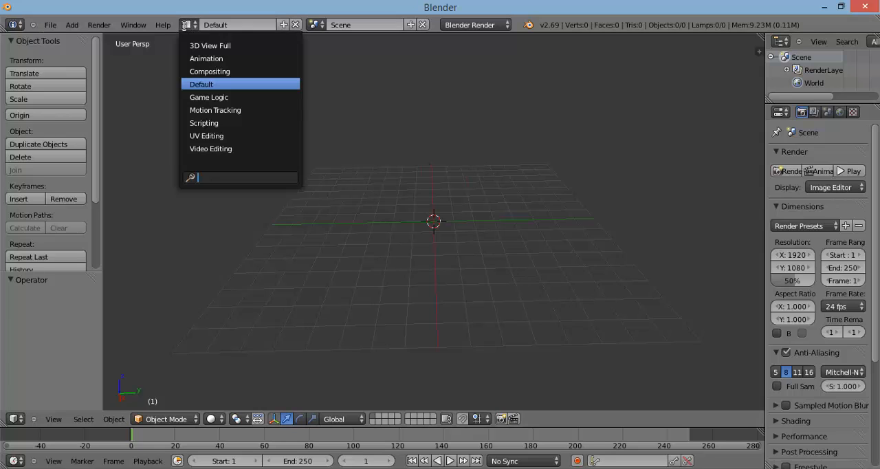
click(226, 60)
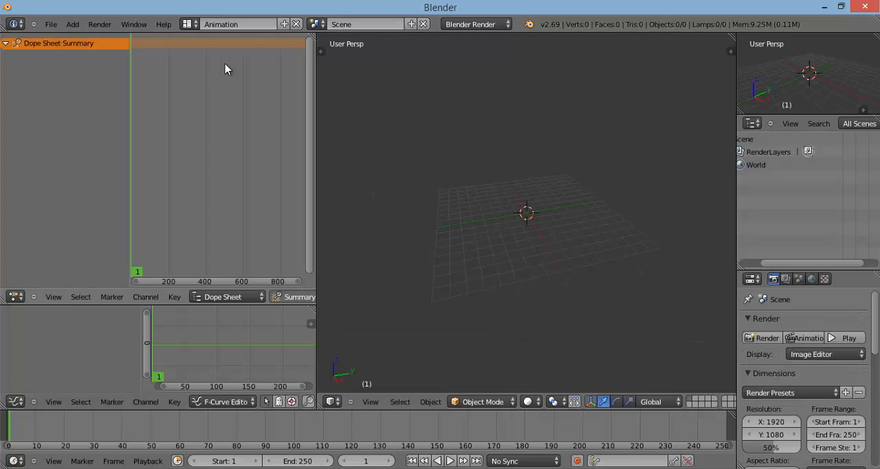
mouse_move(514, 153)
middle_down()
mouse_move(469, 149)
mouse_move(520, 142)
middle_up()
Step: Shrink the dope sheet and graph editors to a narrow strip to widen the 3D view, and make the timeline taller
click(314, 280)
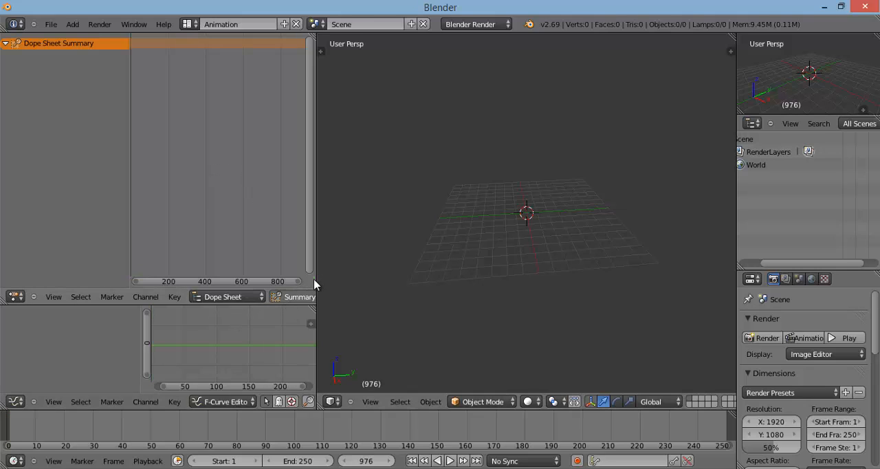
drag(314, 277, 21, 287)
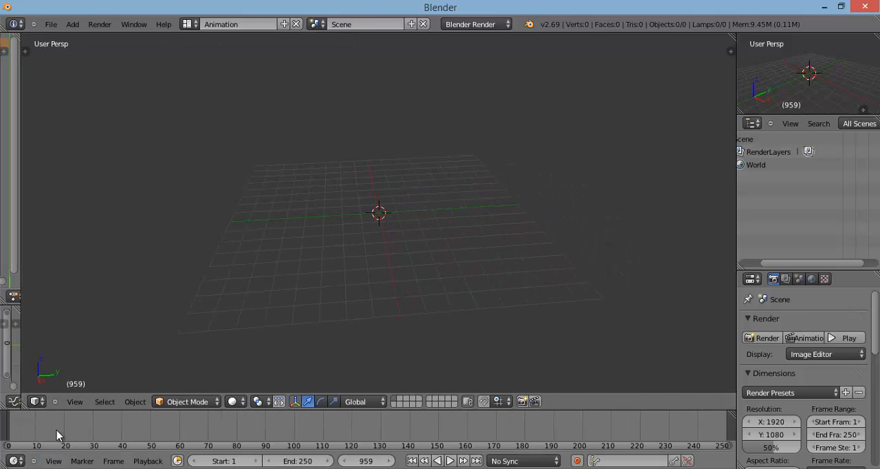
click(576, 414)
drag(576, 410, 584, 374)
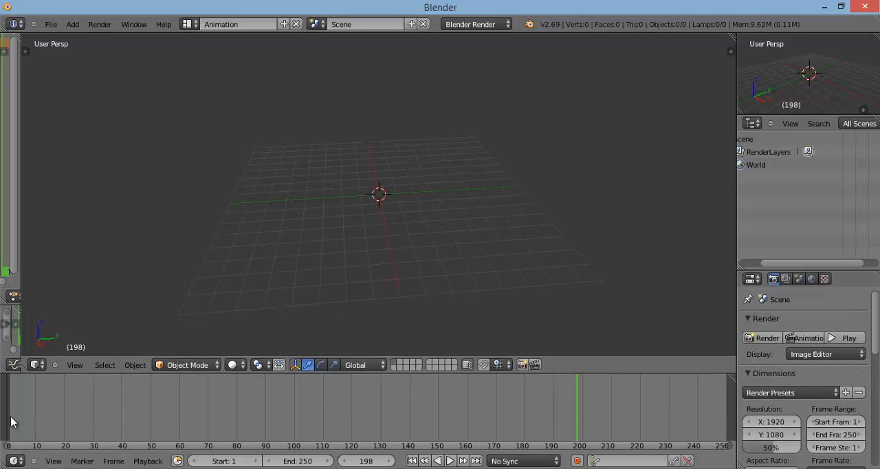
Step: Set the current frame to 1 and shift the outliner so the full scene tree shows
click(11, 420)
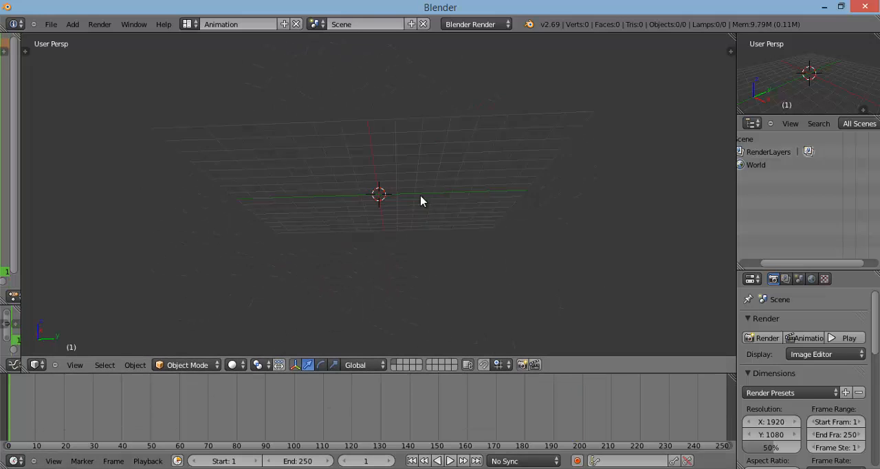
middle_drag(421, 201, 446, 257)
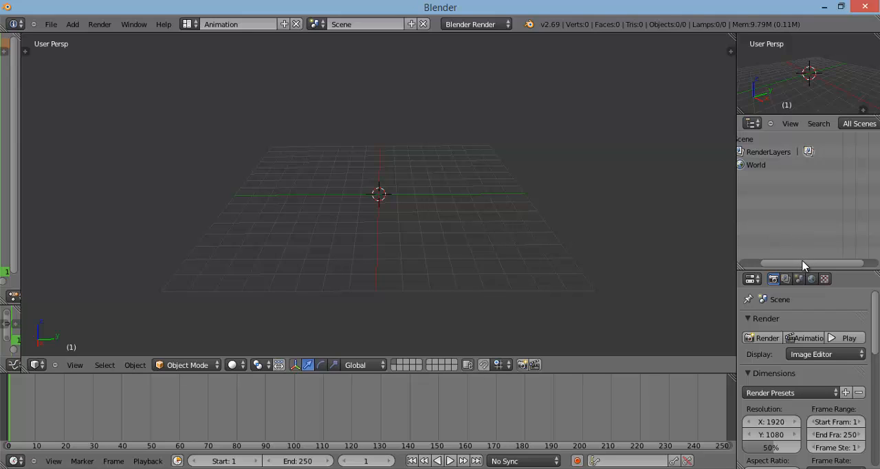
drag(804, 262, 775, 270)
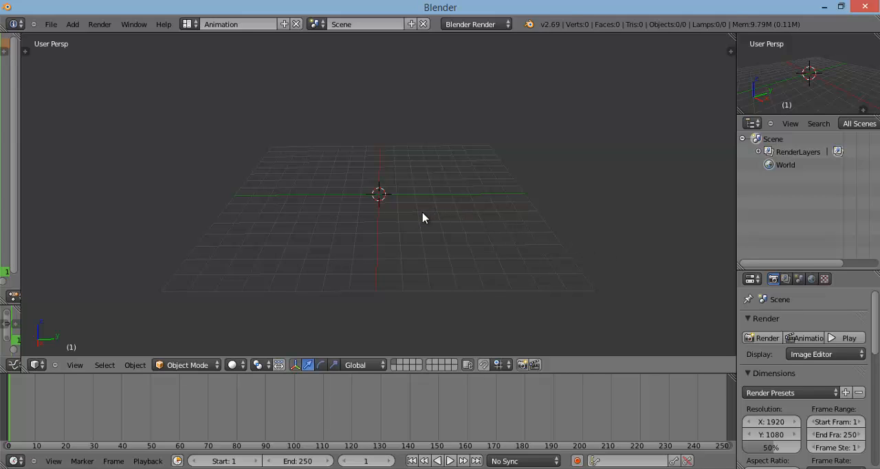
Step: Open the User Preferences window and look through its Input settings
click(57, 32)
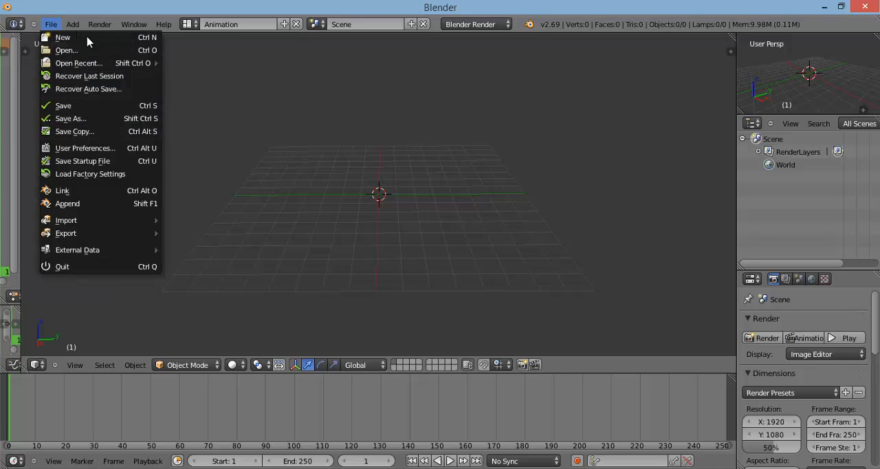
click(73, 148)
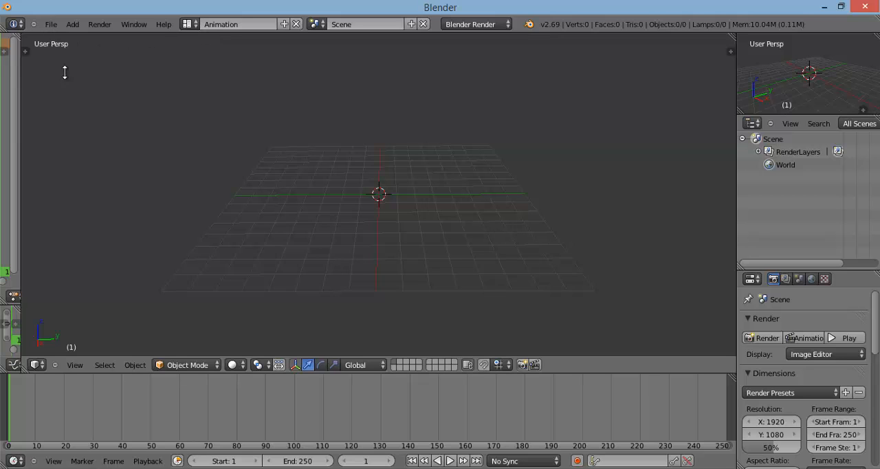
mouse_move(255, 459)
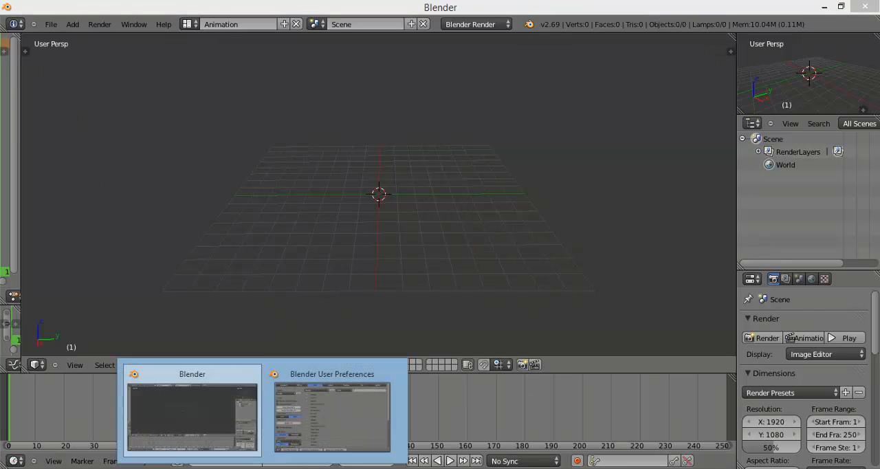
click(320, 428)
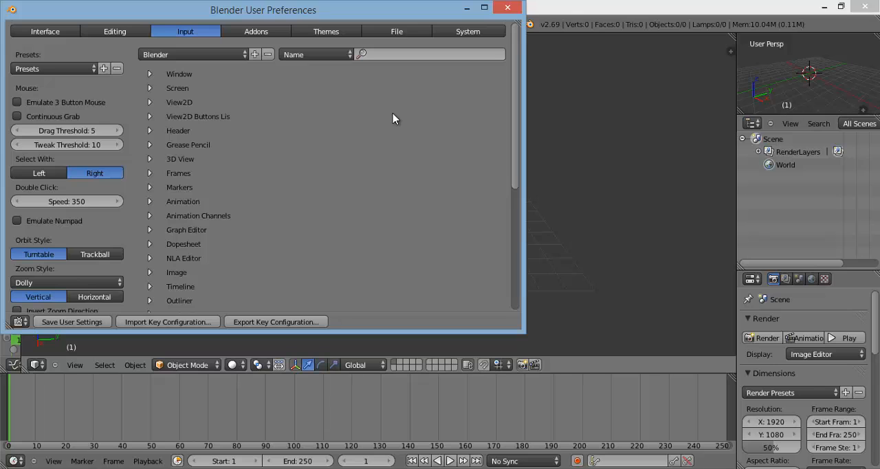
scroll(206, 157, down, 3)
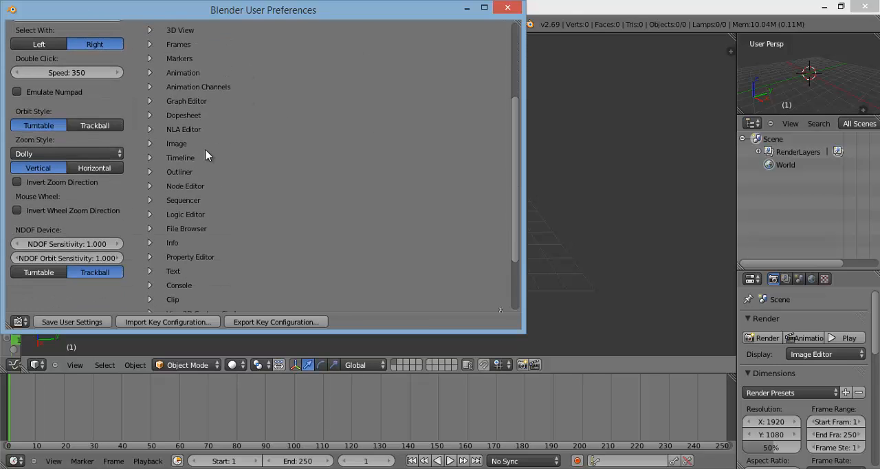
scroll(206, 156, up, 3)
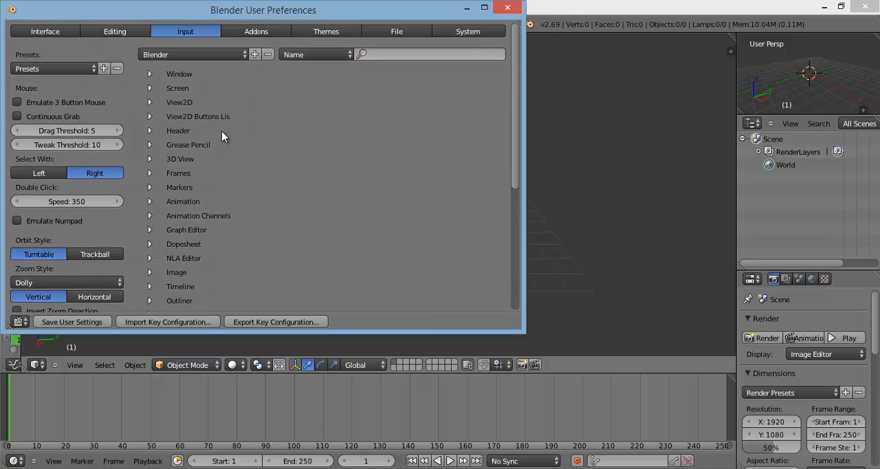
Step: Show the add-ons in the user preferences, filtered to the Import-Export category
click(281, 36)
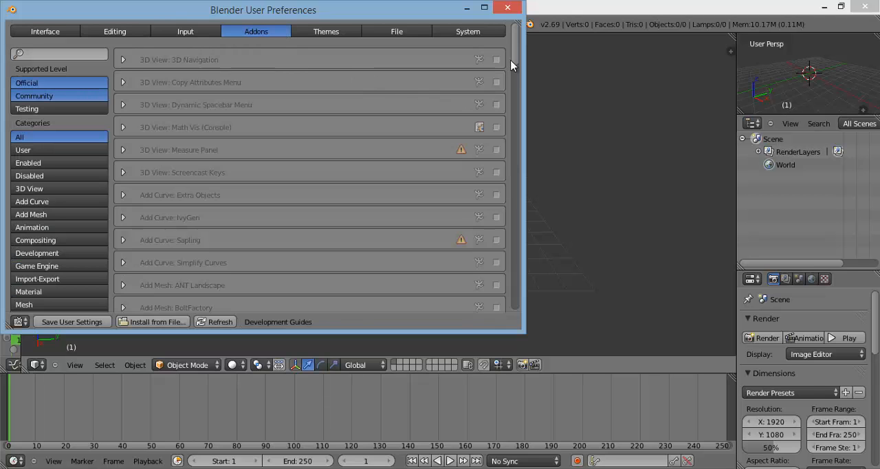
scroll(506, 137, down, 20)
drag(502, 222, 508, 31)
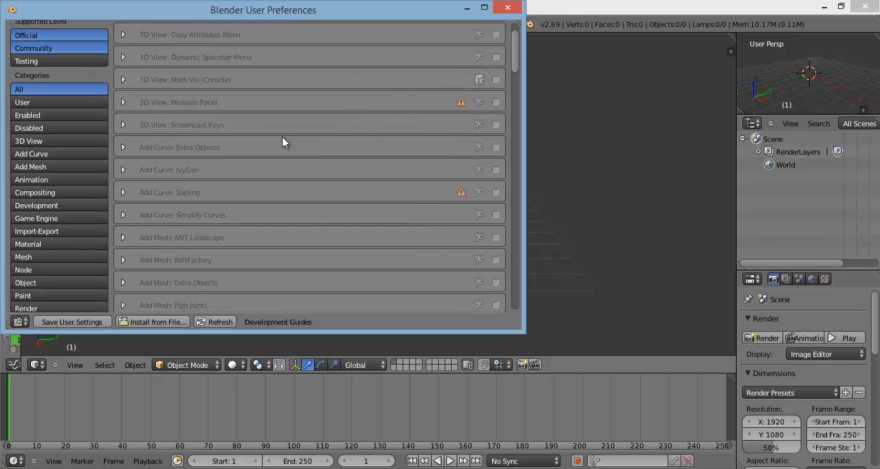
click(47, 231)
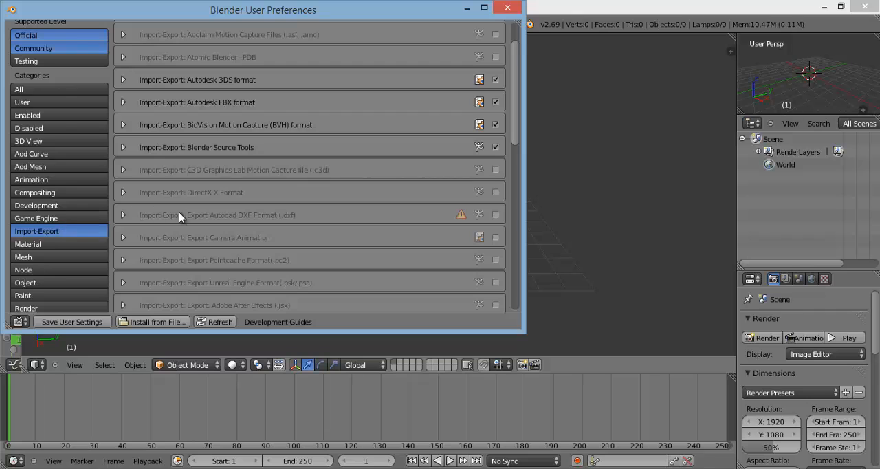
scroll(270, 217, up, 3)
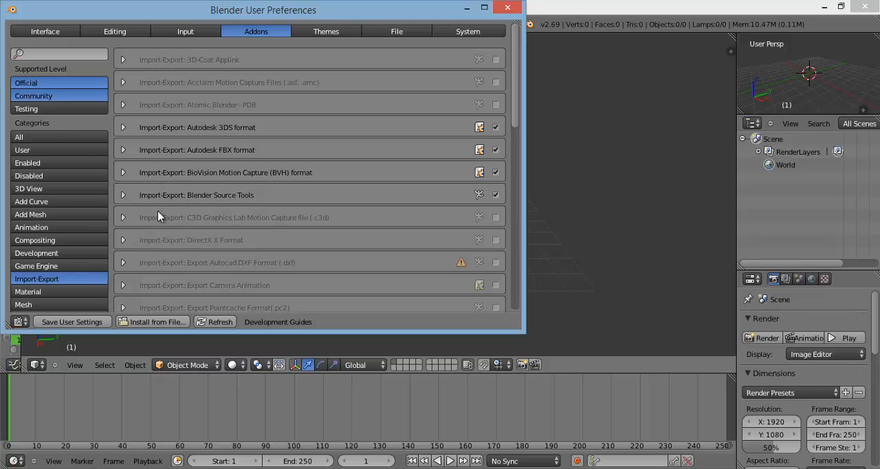
Step: Read the details of the Blender Source Tools add-on, collapse them, and close the user preferences
click(123, 195)
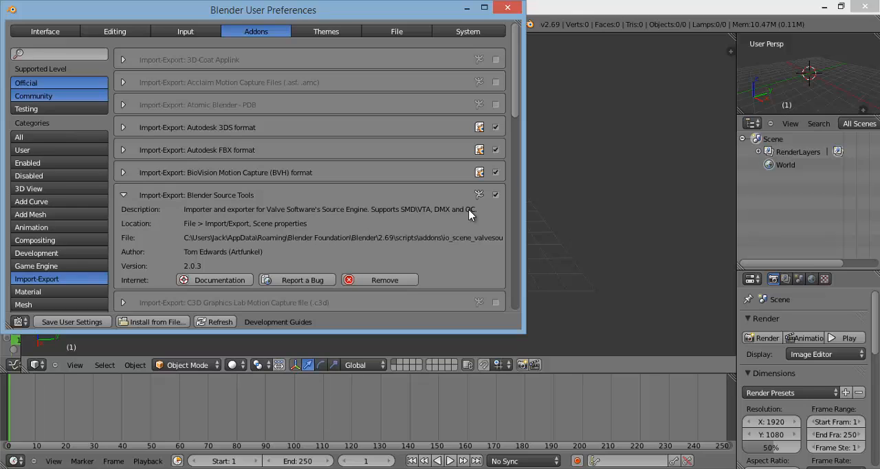
click(124, 175)
click(124, 176)
click(123, 176)
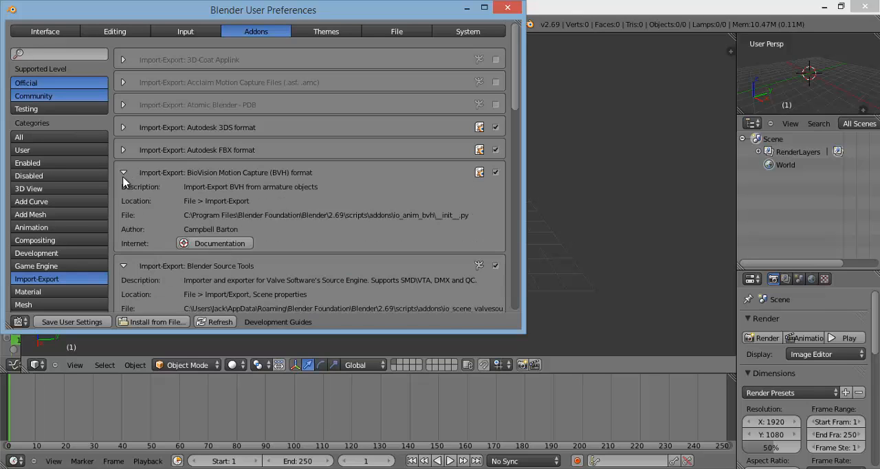
click(125, 177)
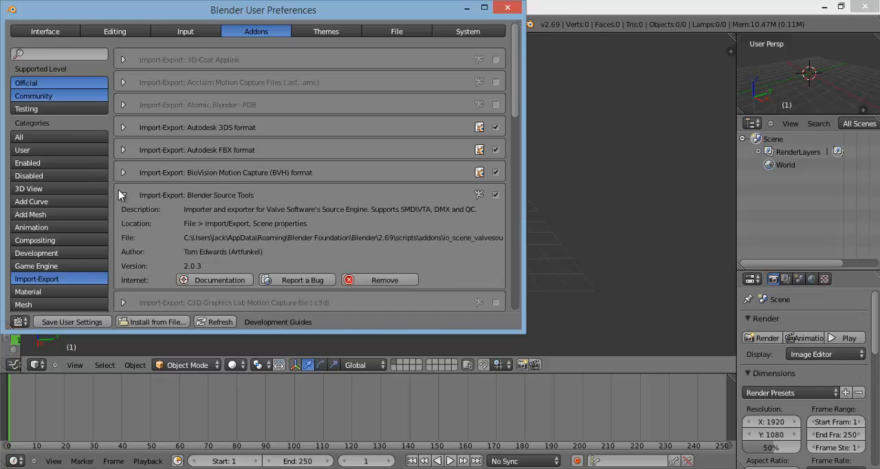
click(122, 195)
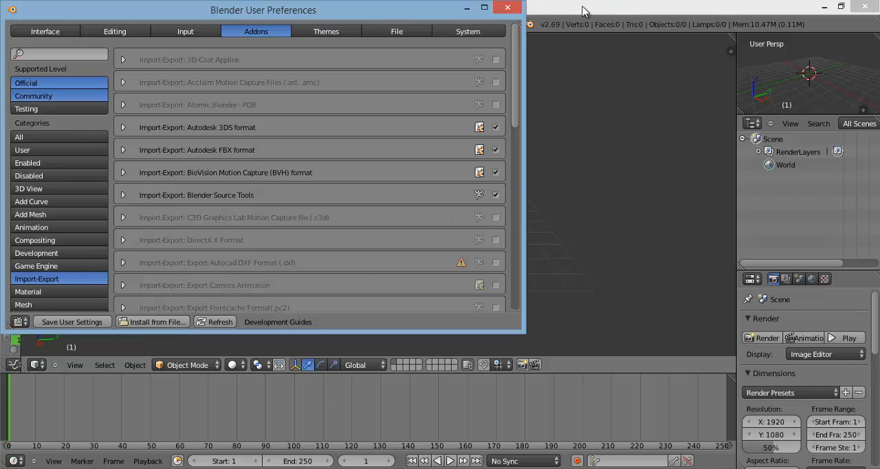
click(512, 8)
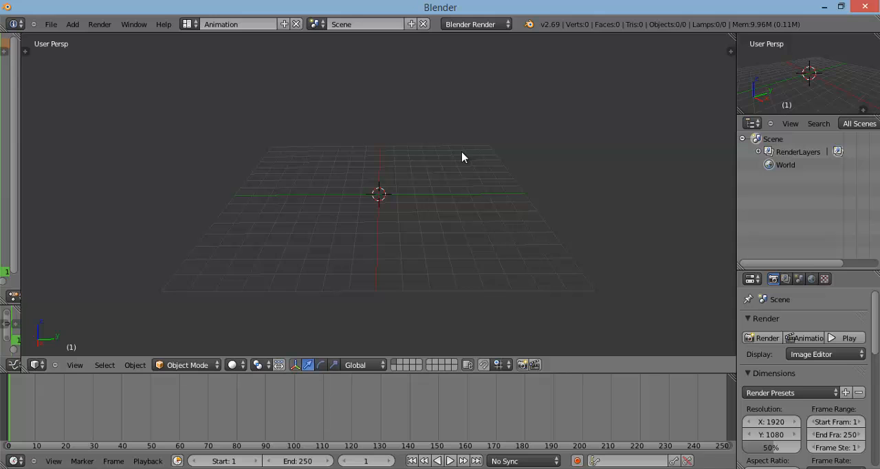
Step: Check the available export formats for the Source Engine (.smd, .vta, .dmx) entry
click(51, 24)
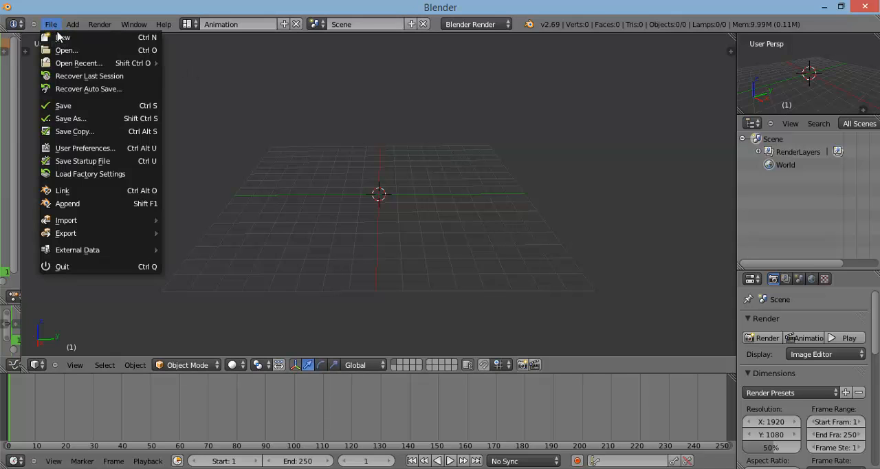
mouse_move(124, 223)
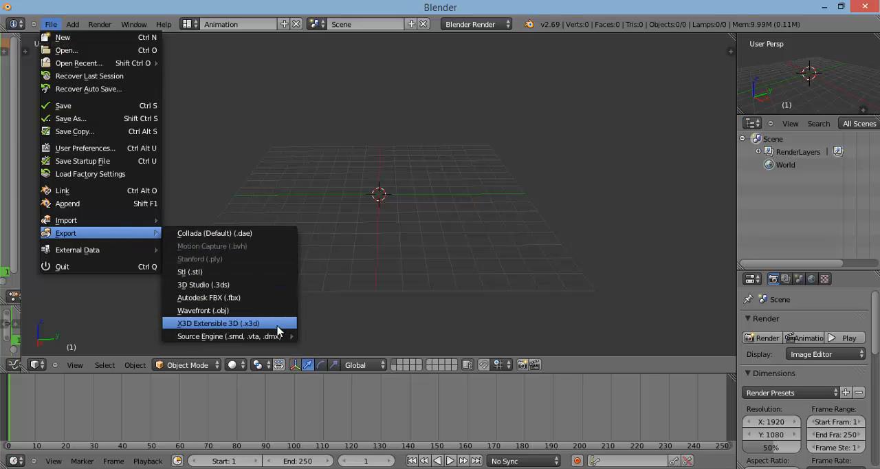
mouse_move(274, 336)
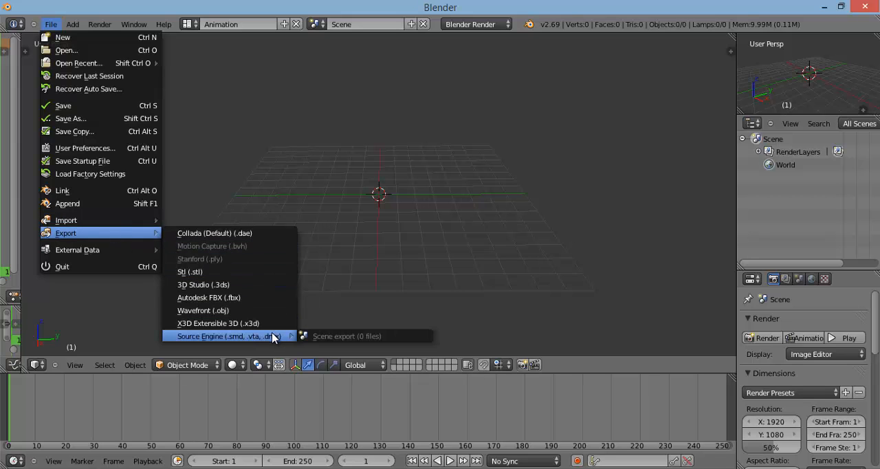
mouse_move(86, 224)
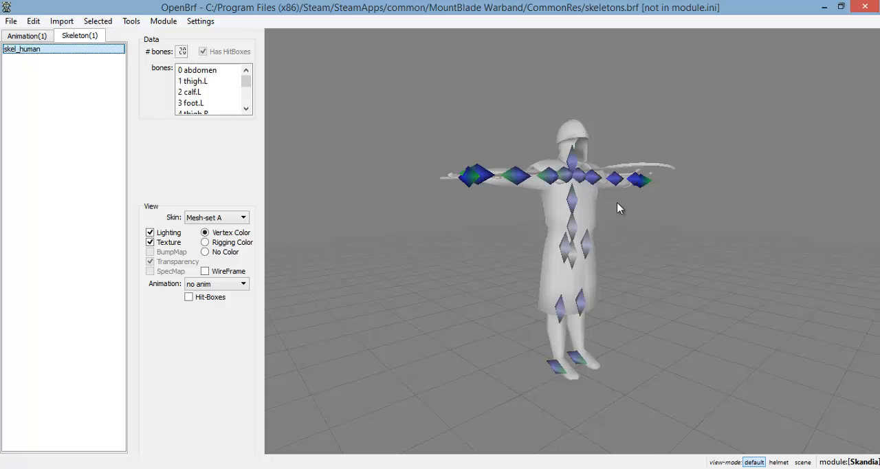
Step: Start opening a resource file in OpenBrf and browse to the Steam\SteamApps\common folder
drag(667, 213, 642, 207)
click(11, 21)
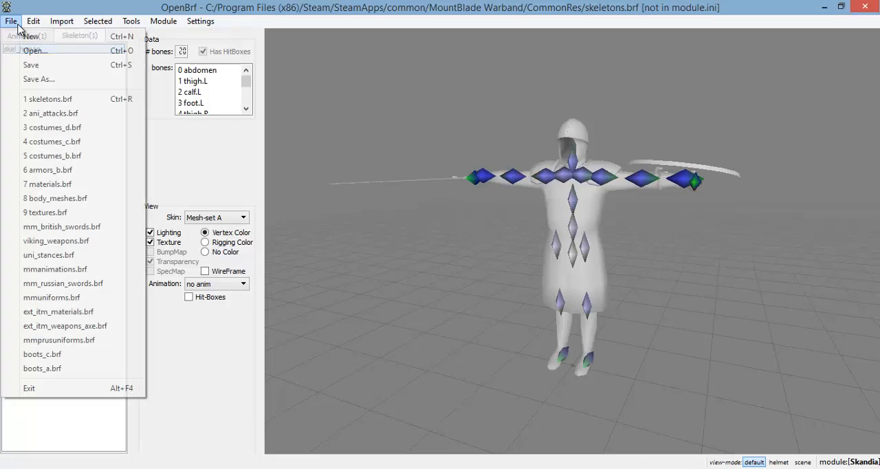
click(27, 54)
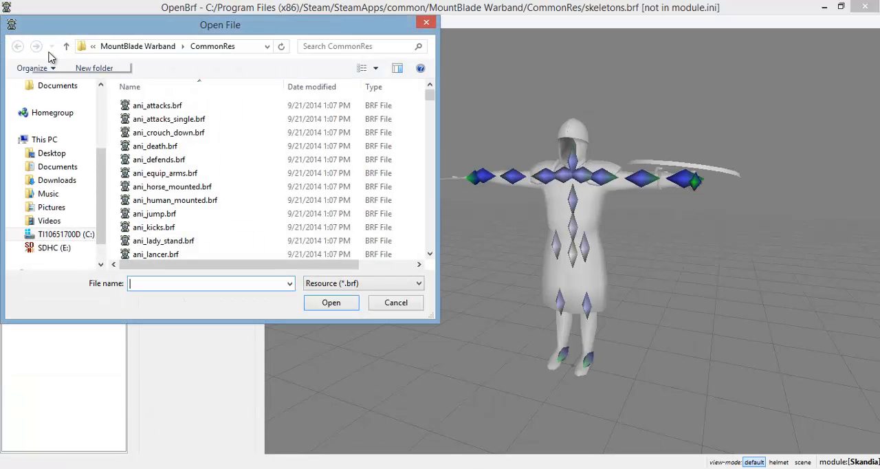
click(67, 47)
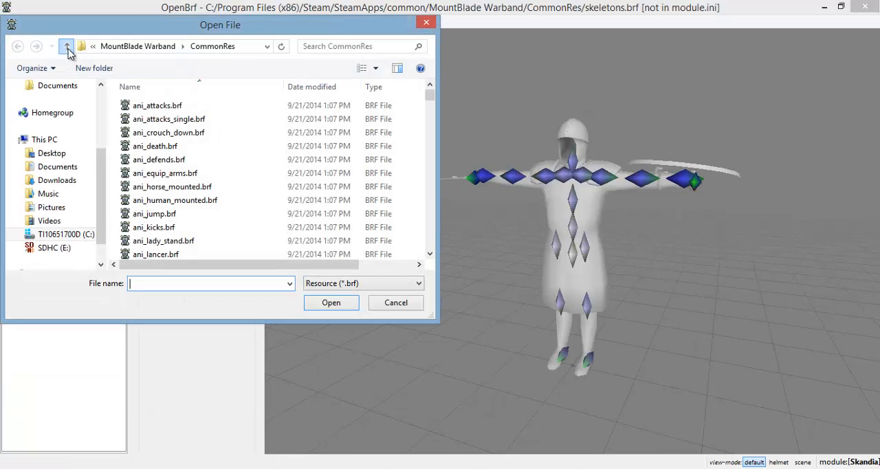
click(66, 47)
click(67, 46)
click(67, 47)
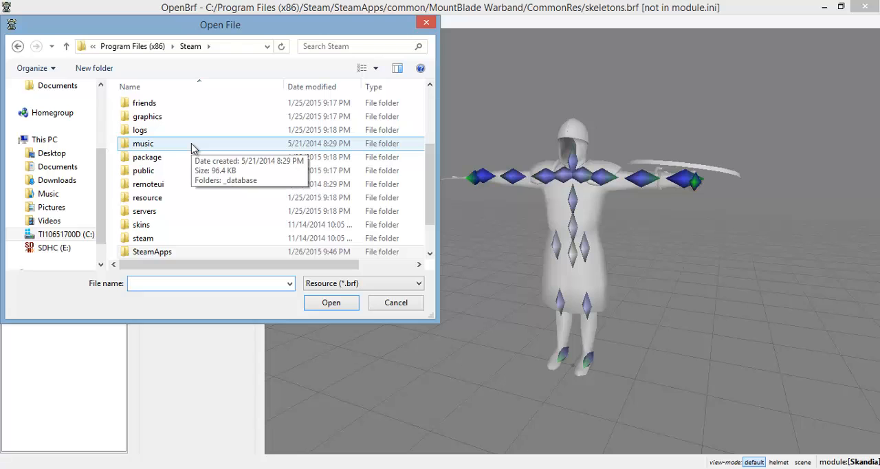
double_click(180, 253)
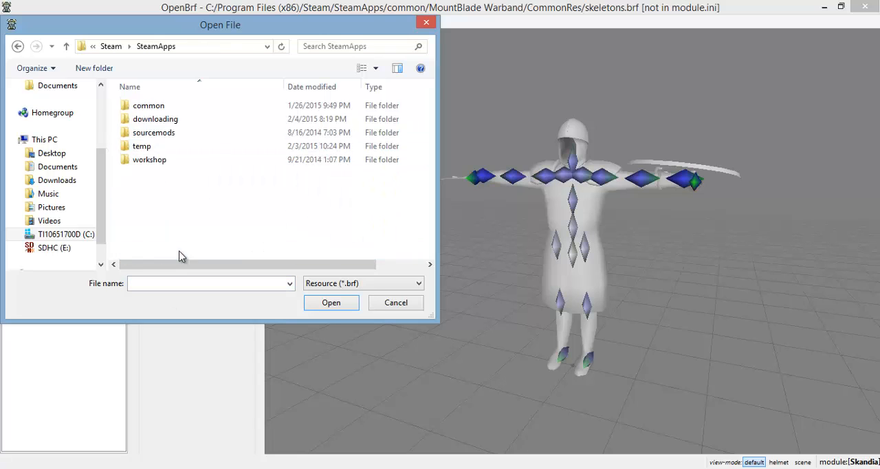
double_click(147, 106)
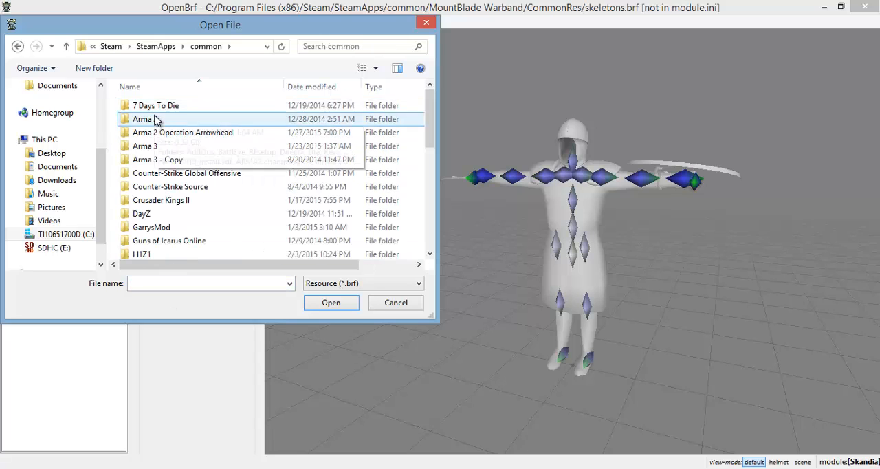
Step: Find the MountBlade Warband folder among the installed games and enter its CommonRes subfolder
scroll(158, 131, down, 4)
scroll(167, 156, up, 3)
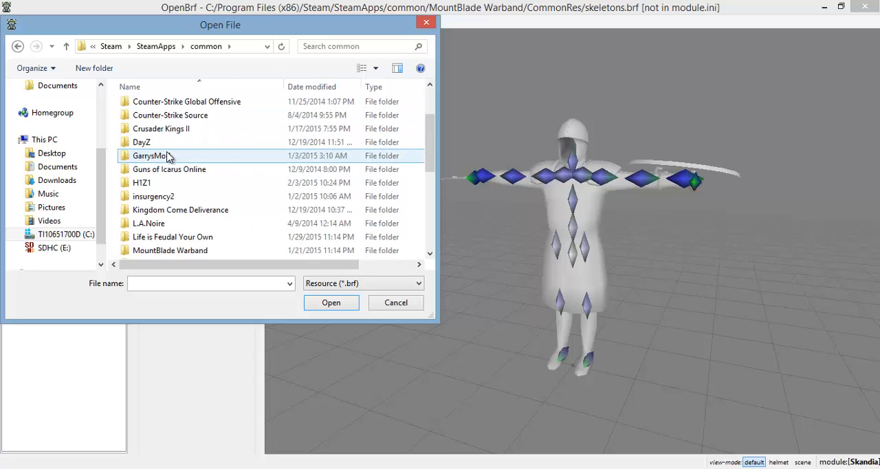
scroll(173, 137, up, 1)
scroll(173, 134, down, 1)
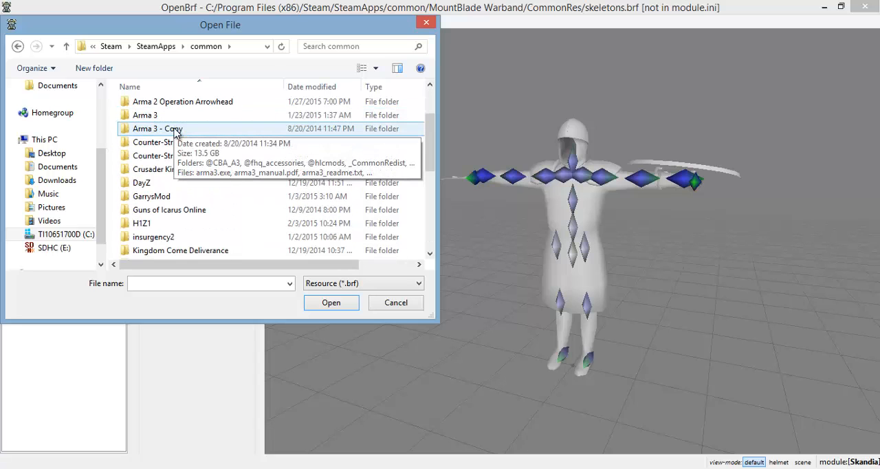
scroll(175, 132, up, 1)
scroll(174, 133, down, 2)
scroll(177, 141, down, 3)
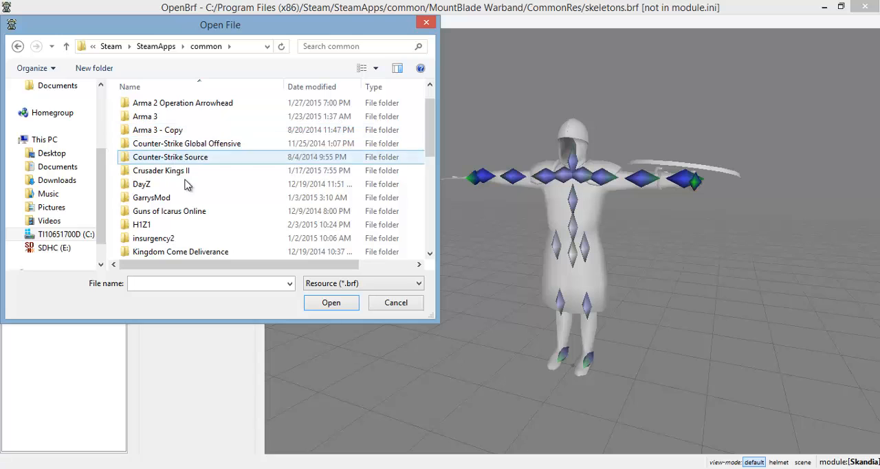
scroll(219, 224, down, 3)
double_click(222, 212)
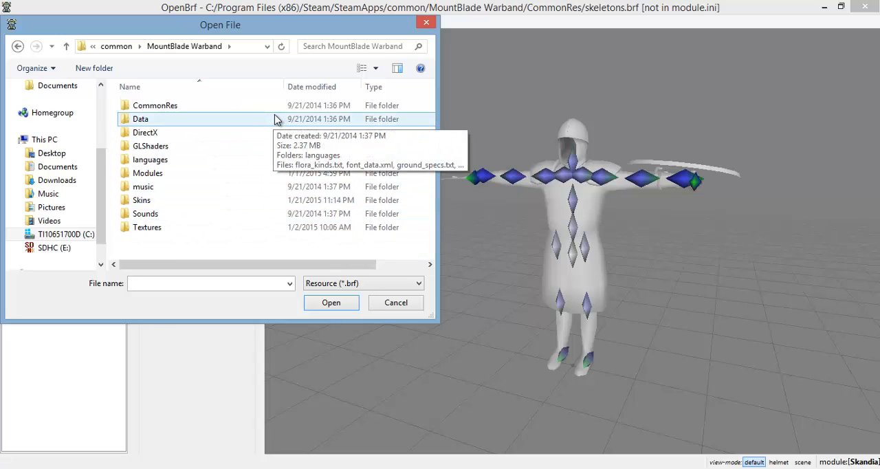
double_click(206, 105)
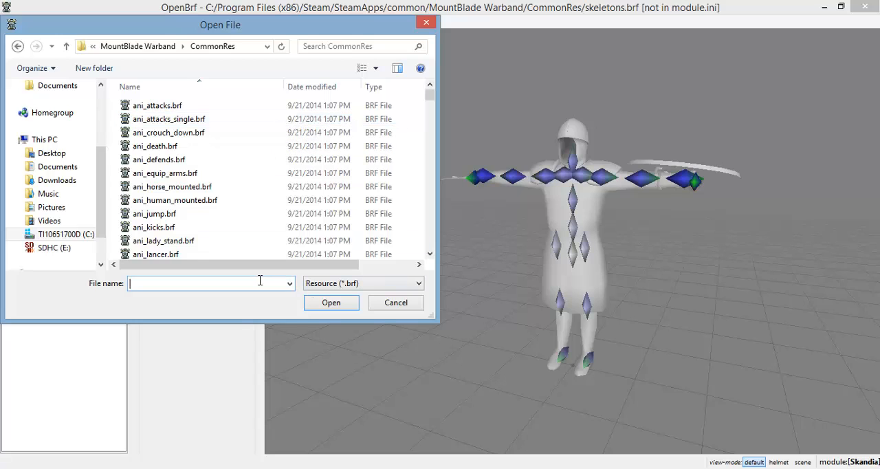
Step: Open the skeletons.brf file from the CommonRes folder
text(ske)
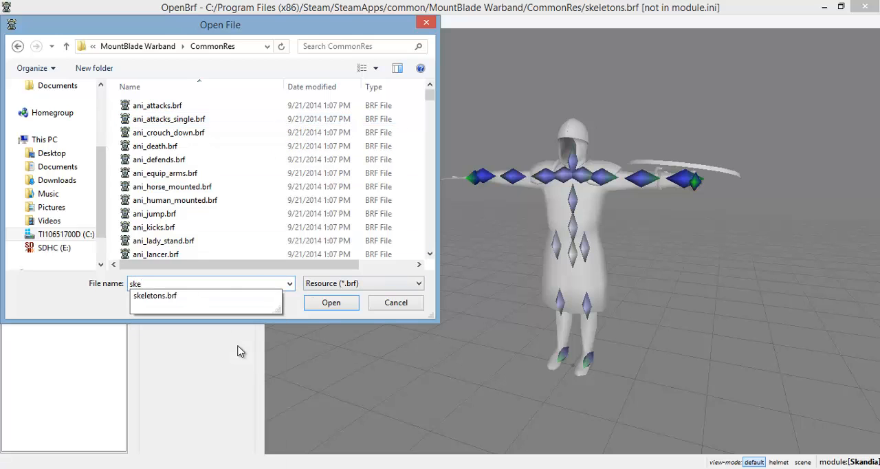
key(Down)
key(Return)
key(Return)
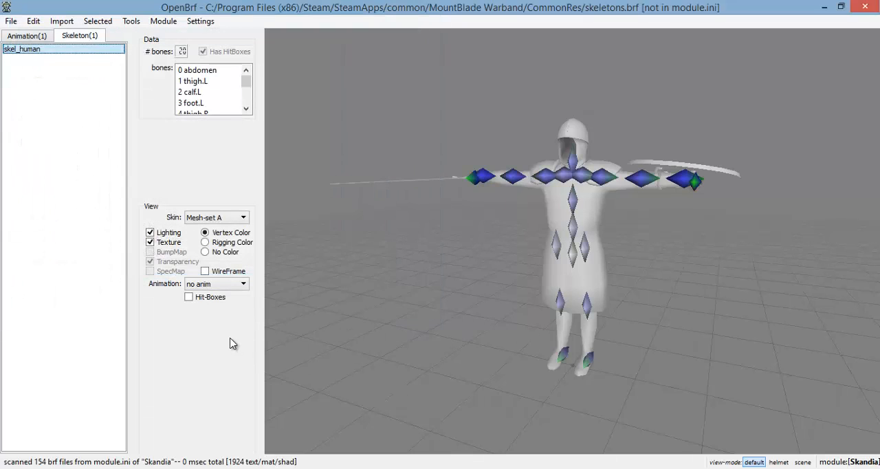
Step: Show the anim_human animation, play it on the figure, and pause it
click(48, 39)
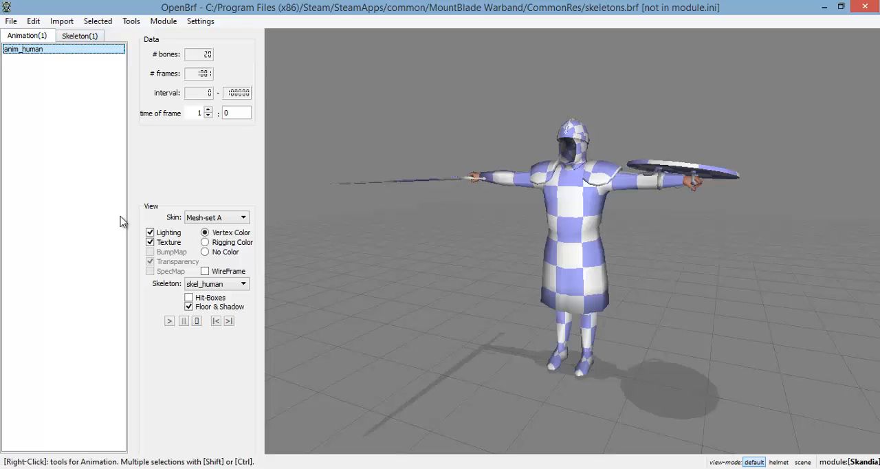
click(169, 322)
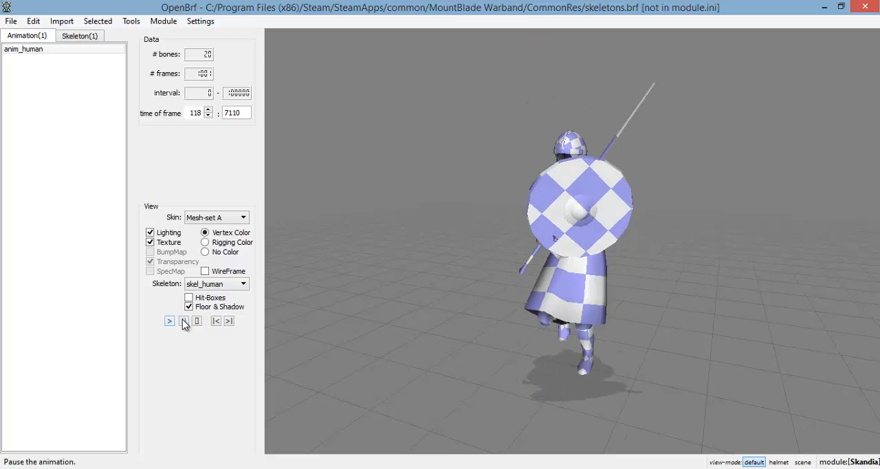
click(184, 320)
Step: Set up an export of skel_human with Skin A as skel_human_skin_A.SMD on the Desktop, and cancel without saving
click(79, 36)
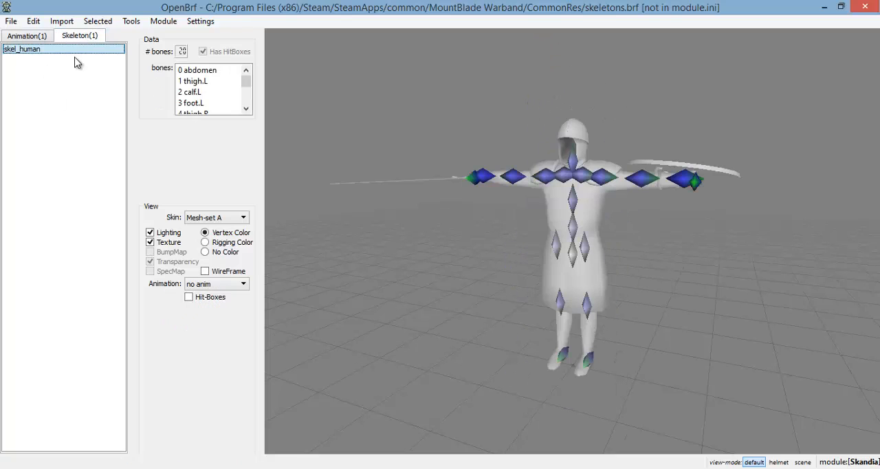
drag(543, 213, 275, 144)
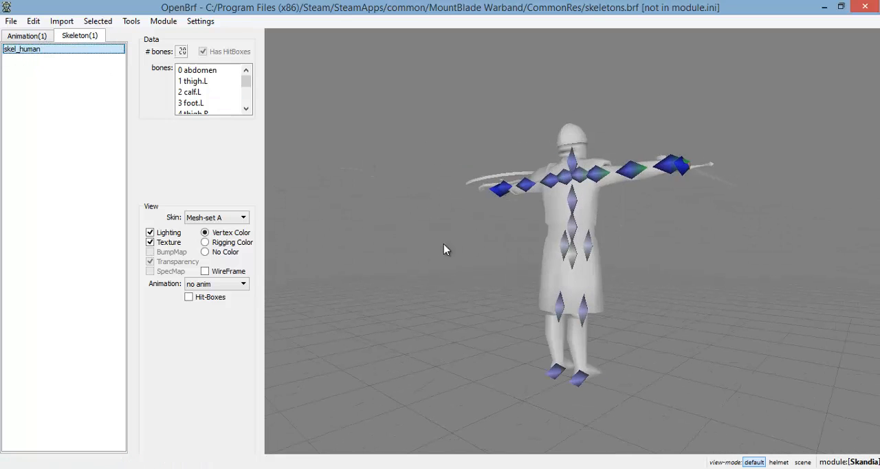
drag(445, 249, 405, 248)
right_click(75, 55)
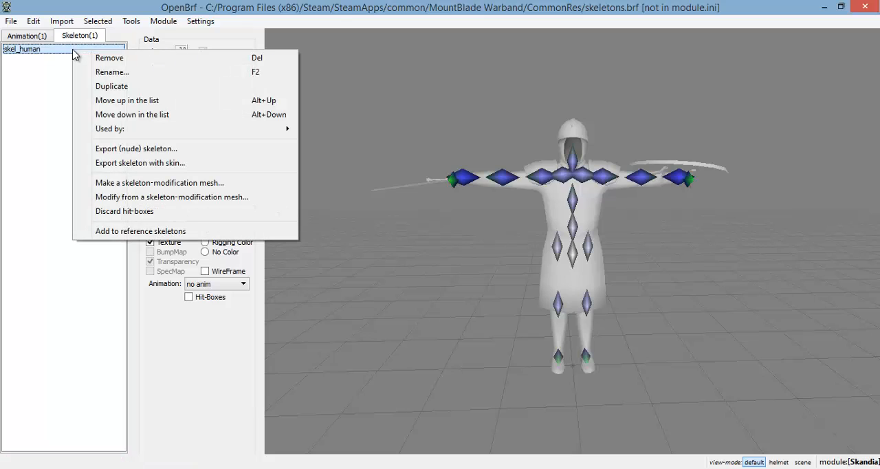
click(132, 162)
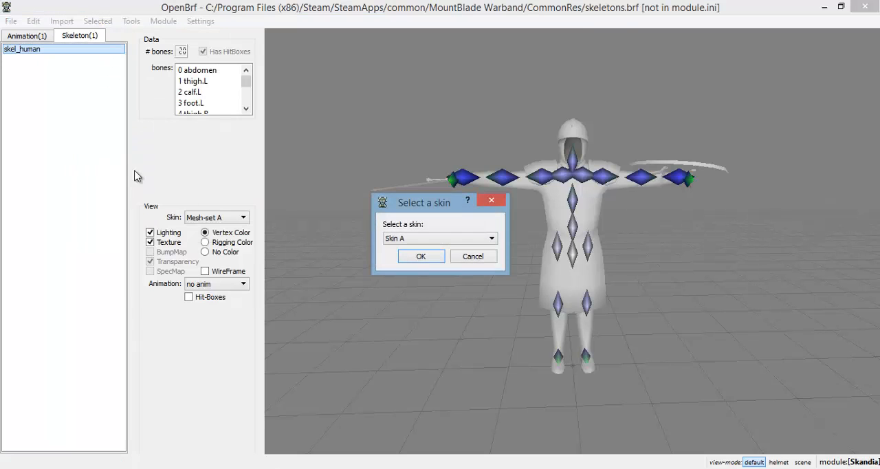
click(417, 258)
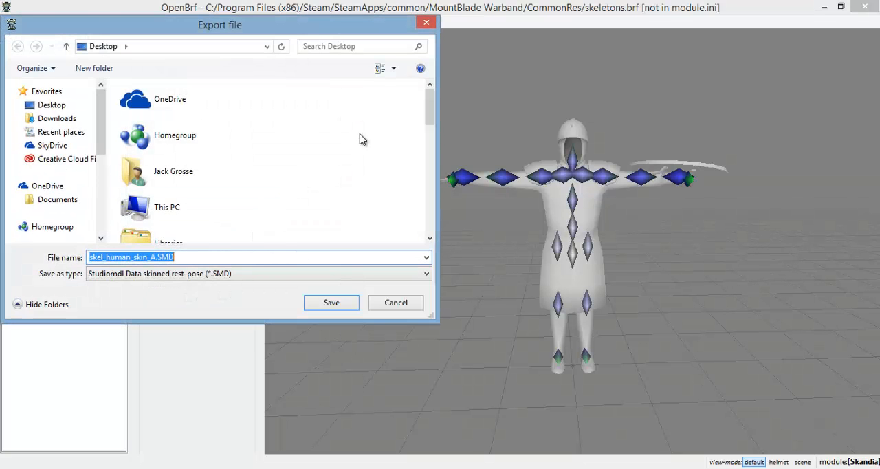
click(428, 23)
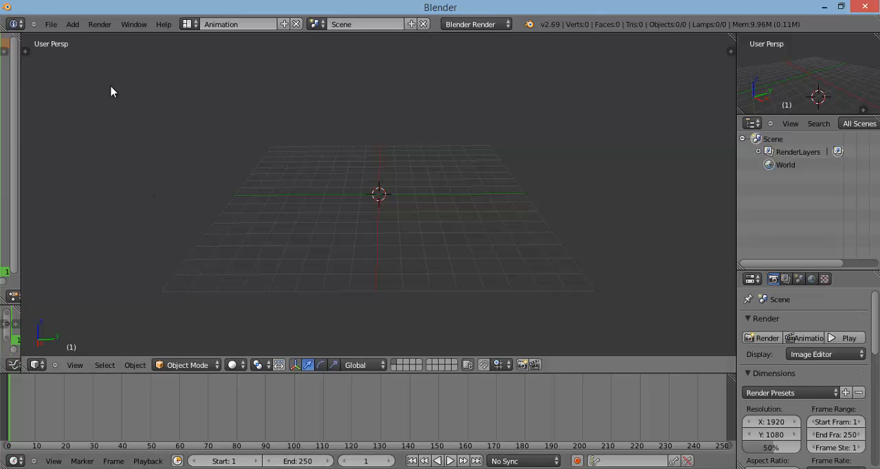
Step: Switch to Blender and import skel_human_skin_A.SMD from the Desktop with the Source Engine importer
click(51, 24)
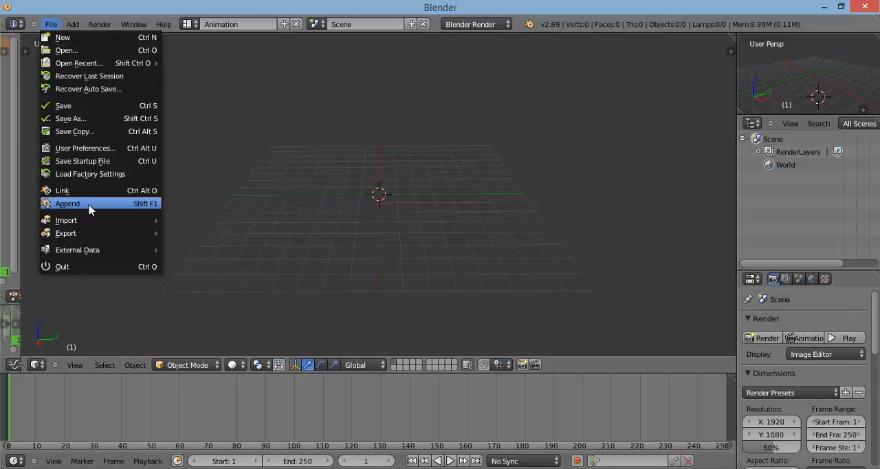
mouse_move(101, 222)
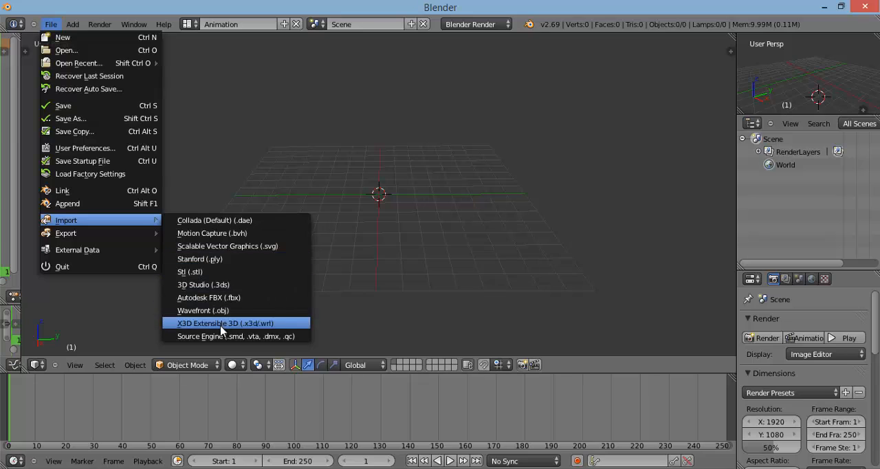
click(200, 336)
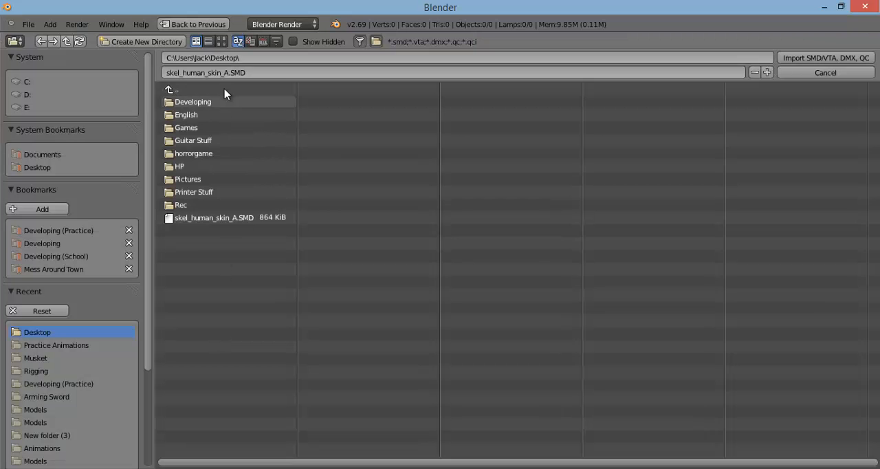
click(203, 219)
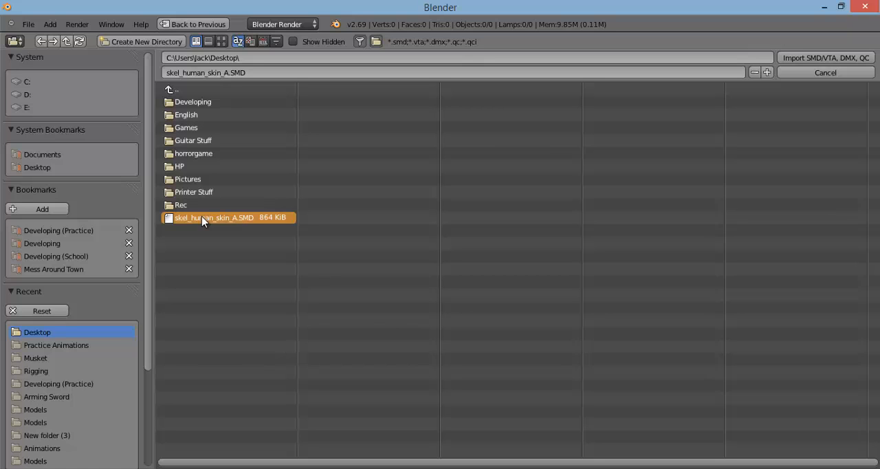
double_click(199, 218)
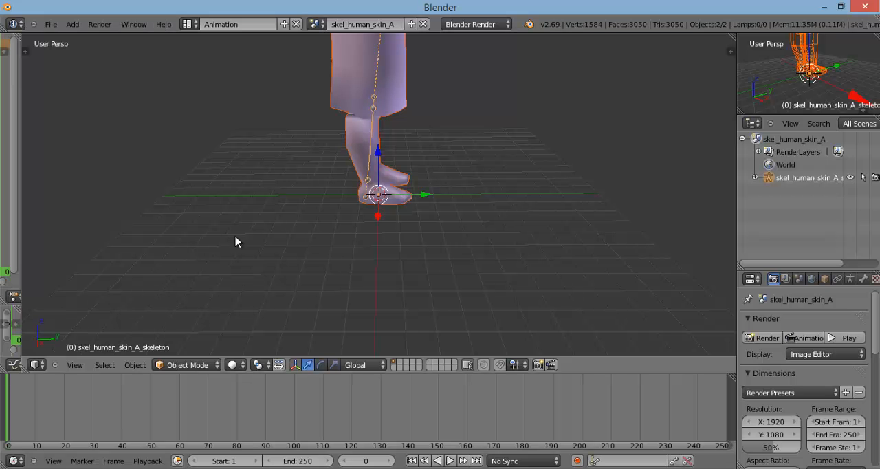
Step: Try scaling the imported skeleton both uniformly and along the X axis, cancelling each attempt
scroll(498, 205, down, 4)
middle_drag(465, 203, 385, 196)
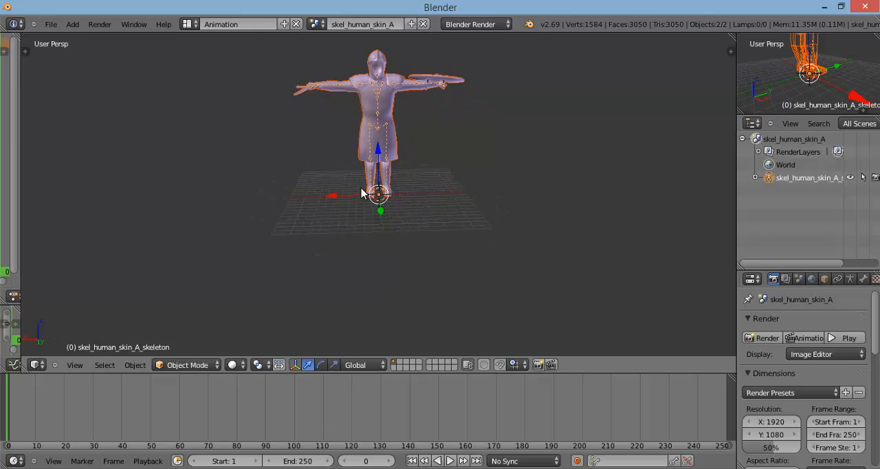
key(s)
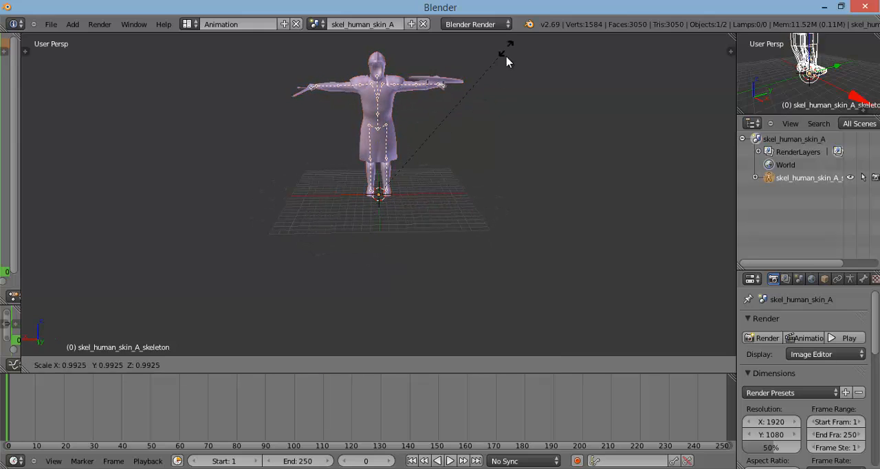
right_click(443, 151)
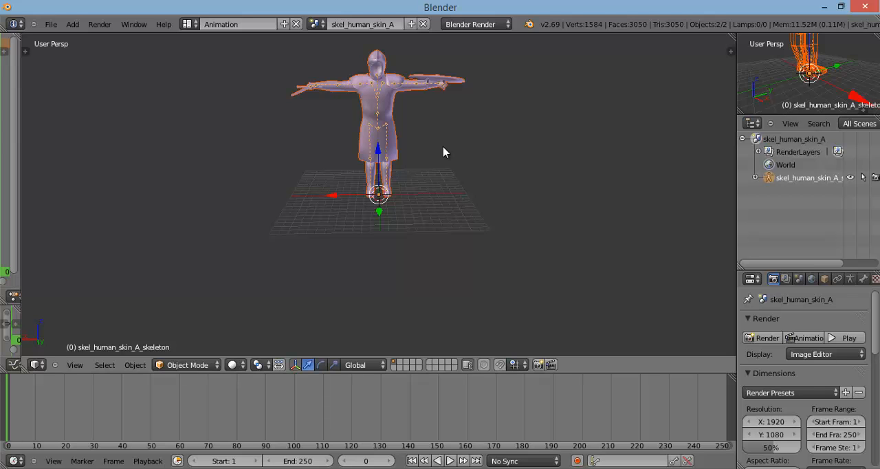
key(s)
key(x)
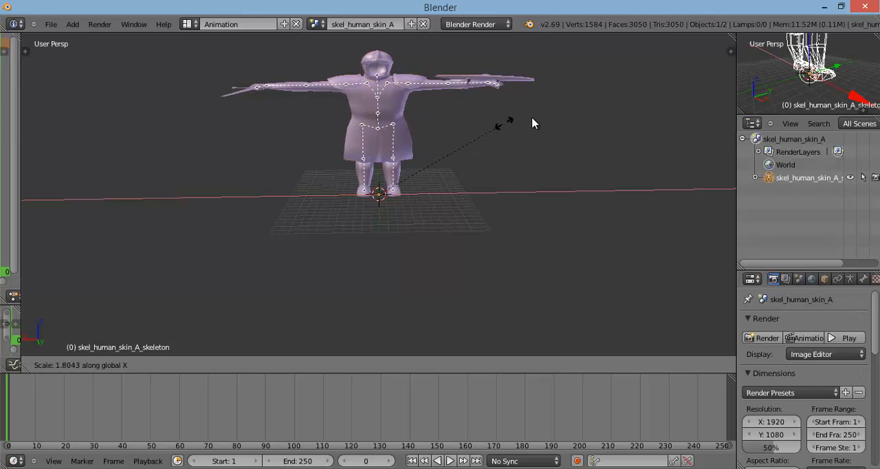
right_click(430, 139)
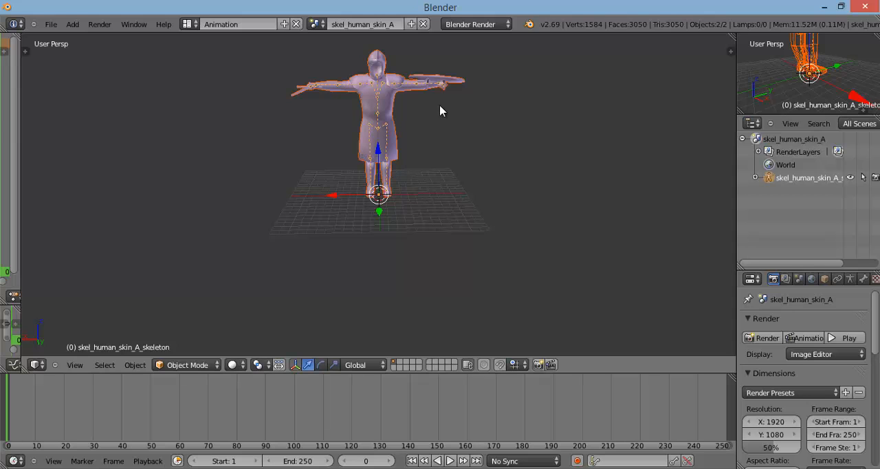
key(s)
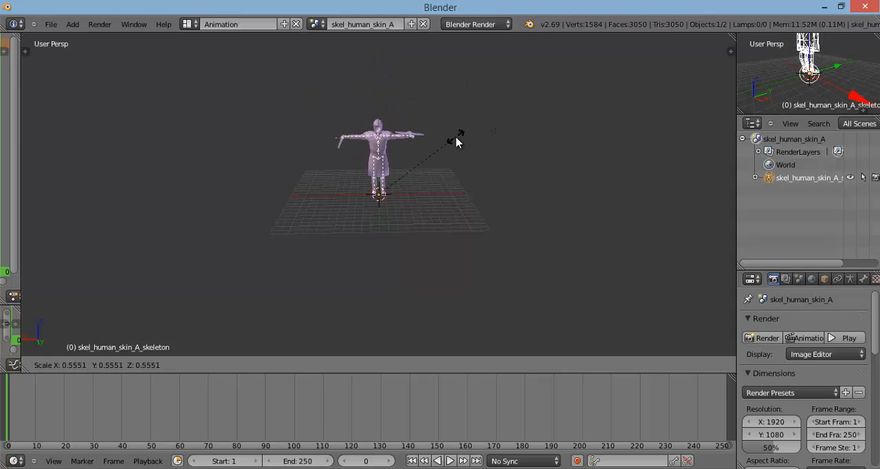
right_click(454, 137)
middle_drag(442, 123, 711, 193)
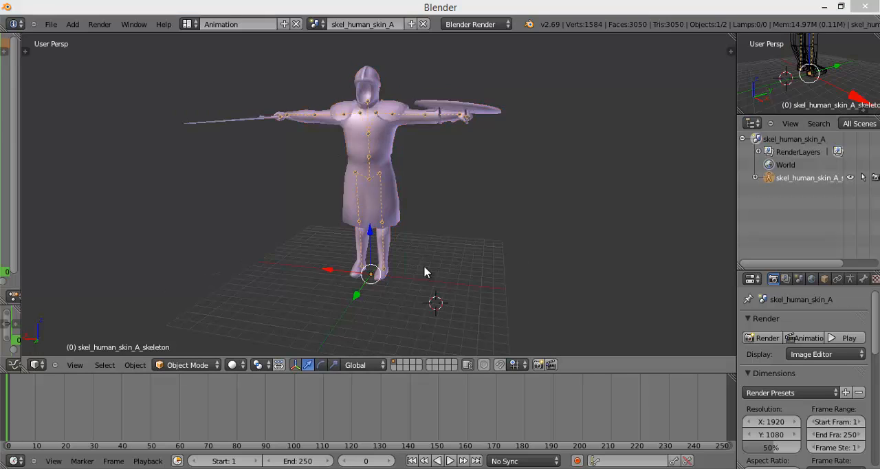
middle_drag(424, 272, 489, 238)
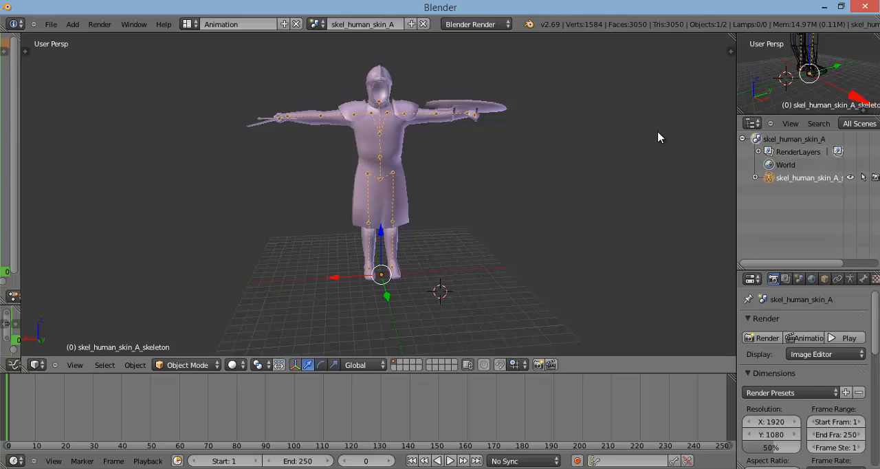
mouse_move(653, 137)
middle_down()
mouse_move(543, 142)
mouse_move(694, 143)
mouse_move(588, 145)
mouse_move(647, 134)
mouse_move(642, 140)
middle_up()
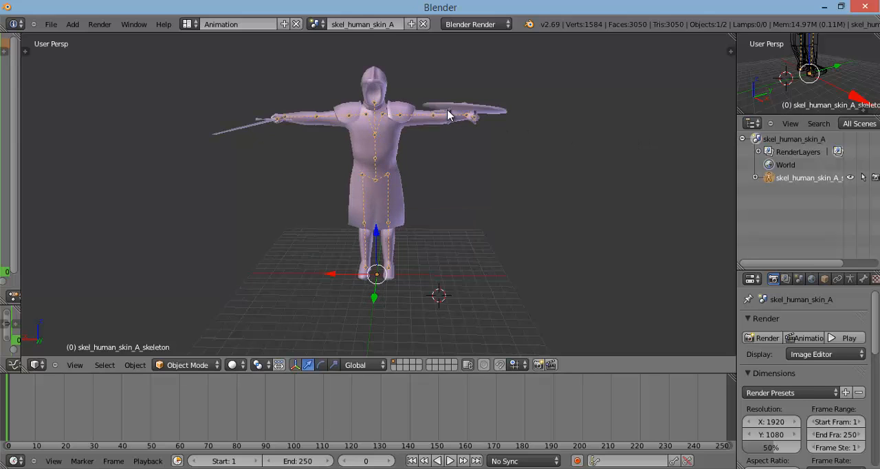
Step: Examine the imported figure and its skeleton up close, from above and from the face side in perspective
scroll(450, 114, up, 2)
mouse_move(448, 115)
middle_down()
mouse_move(472, 110)
mouse_move(414, 115)
mouse_move(448, 113)
middle_up()
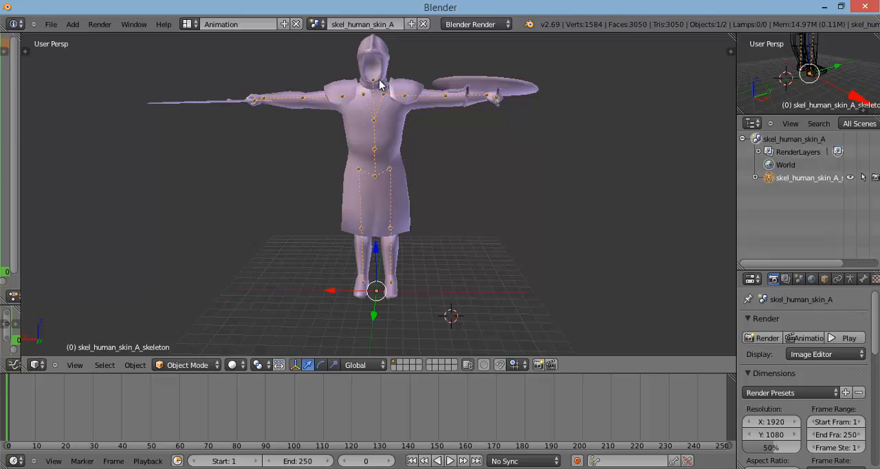
mouse_move(382, 80)
middle_down()
mouse_move(523, 80)
mouse_move(497, 42)
mouse_move(376, 58)
mouse_move(368, 71)
middle_up()
scroll(378, 96, up, 3)
scroll(371, 91, up, 3)
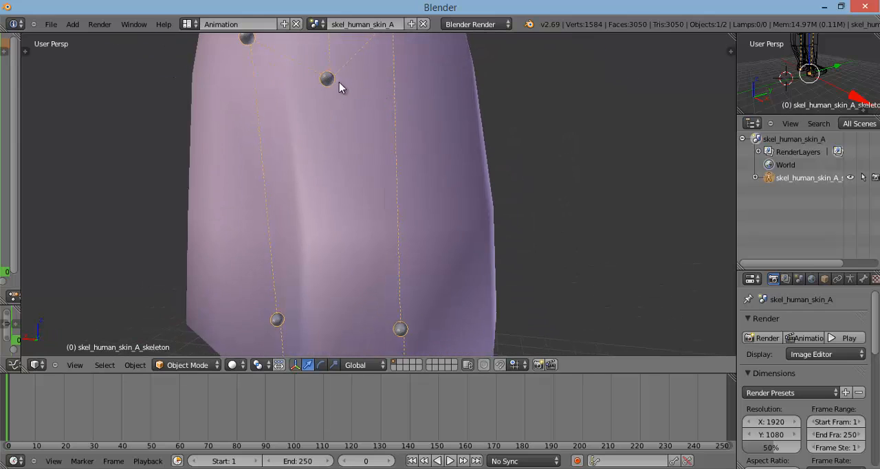
scroll(371, 180, up, 5)
scroll(371, 180, up, 4)
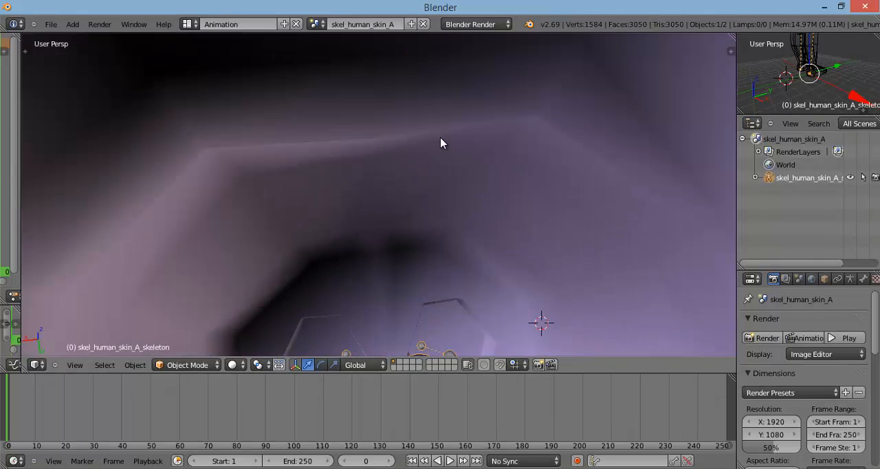
scroll(442, 142, down, 8)
scroll(444, 131, down, 6)
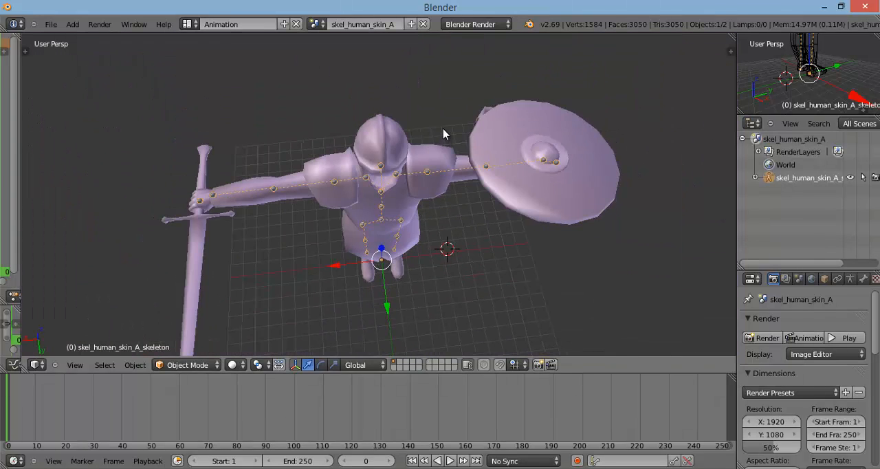
middle_drag(444, 131, 439, 60)
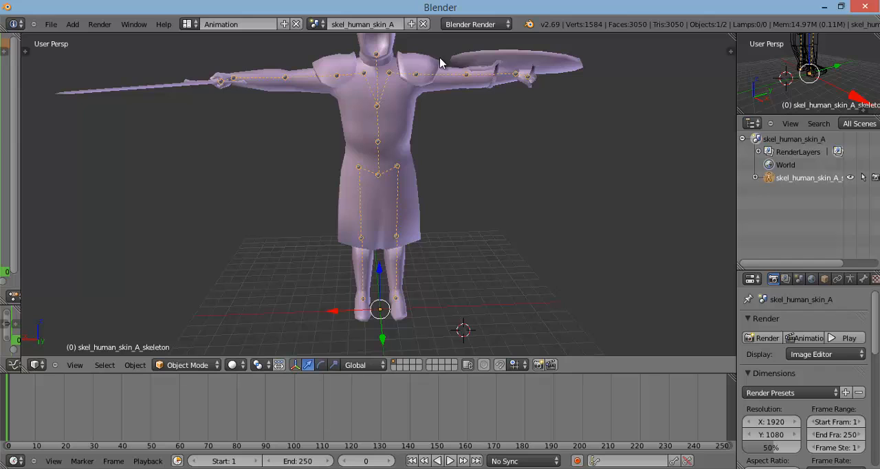
scroll(464, 72, down, 5)
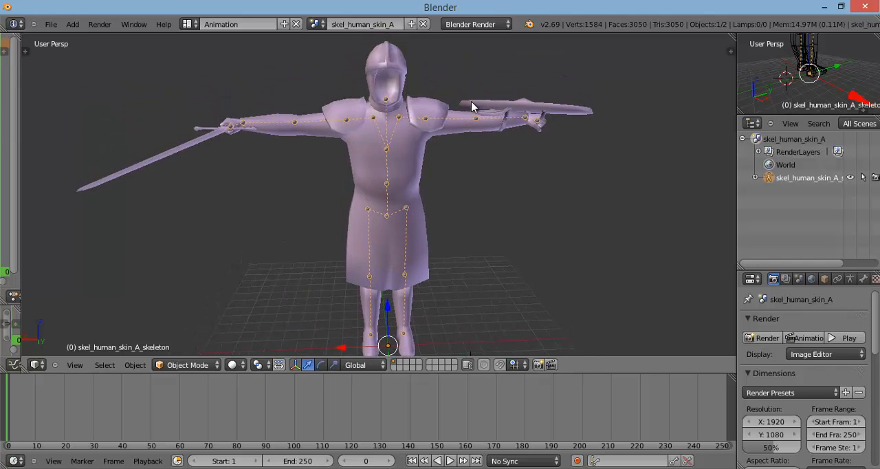
scroll(472, 97, up, 2)
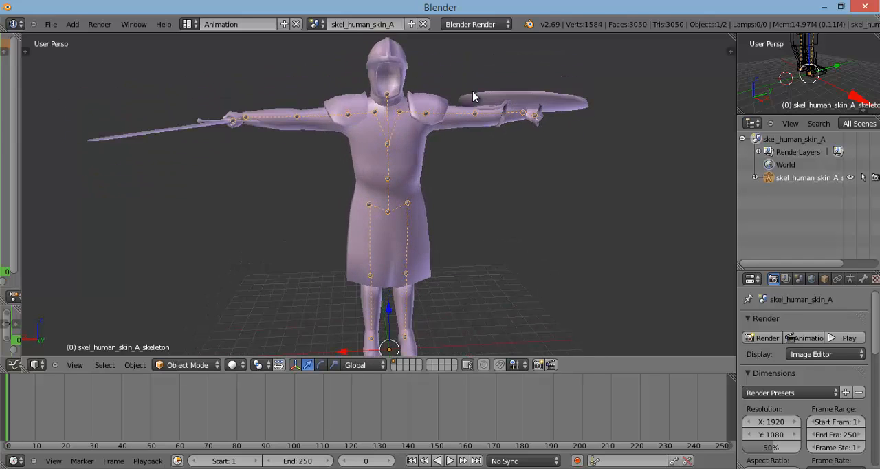
Step: Inspect the figure in the front, right and top views, switching from perspective to orthographic projection
key(KP_1)
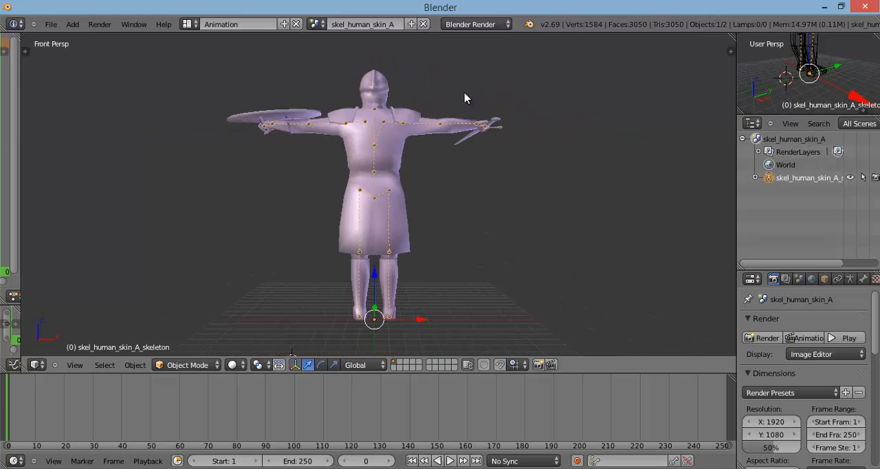
key(KP_2)
key(KP_3)
key(KP_7)
key(KP_5)
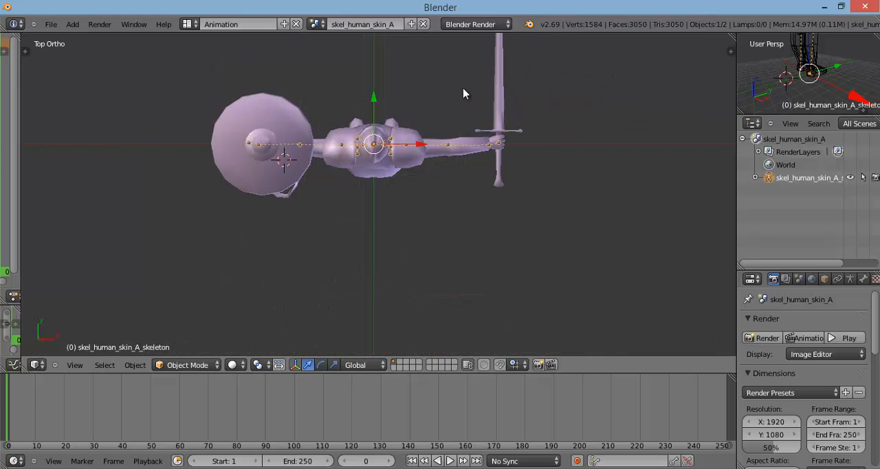
key(KP_1)
key(KP_2)
key(KP_1)
key(KP_3)
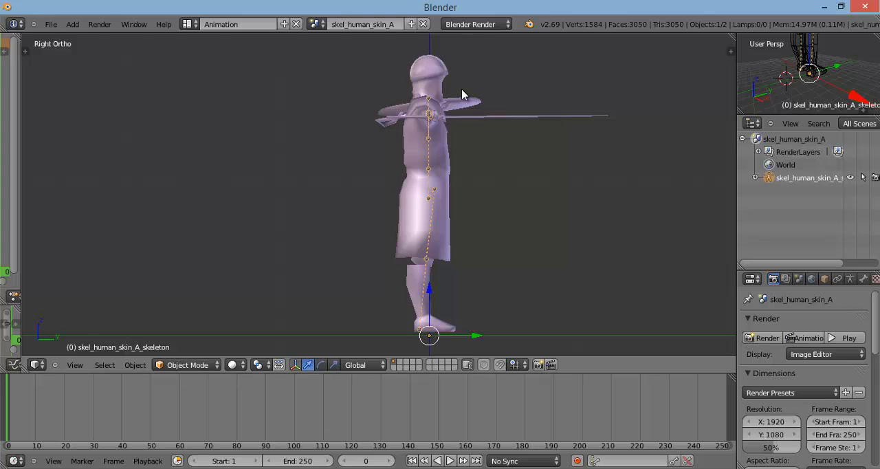
Step: Rotate the orthographic view stepwise around the figure, then show it from the top and the front
key(KP_6)
key(KP_6)
key(KP_6)
key(KP_6)
key(KP_6)
key(KP_6)
key(KP_6)
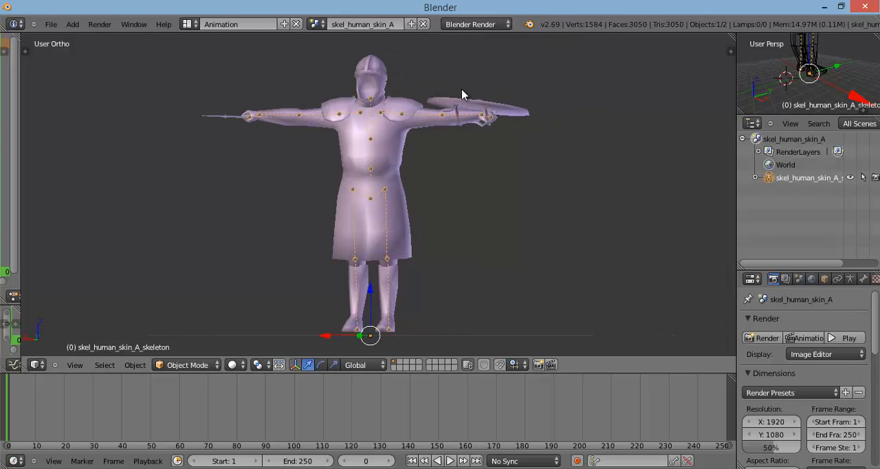
key(KP_6)
key(KP_6)
key(KP_6)
key(KP_6)
key(KP_7)
key(KP_1)
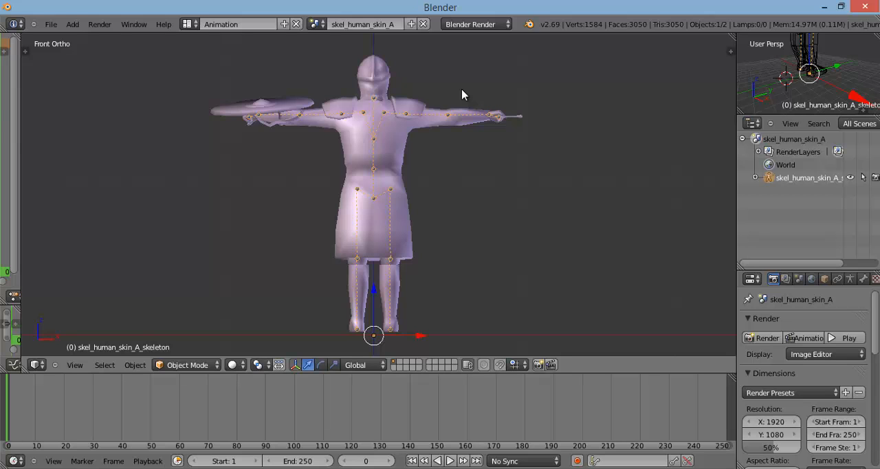
Step: Compare the figure's back, right, front and left views, toggle perspective once, and finish in the orthographic back view
key(ctrl+KP_1)
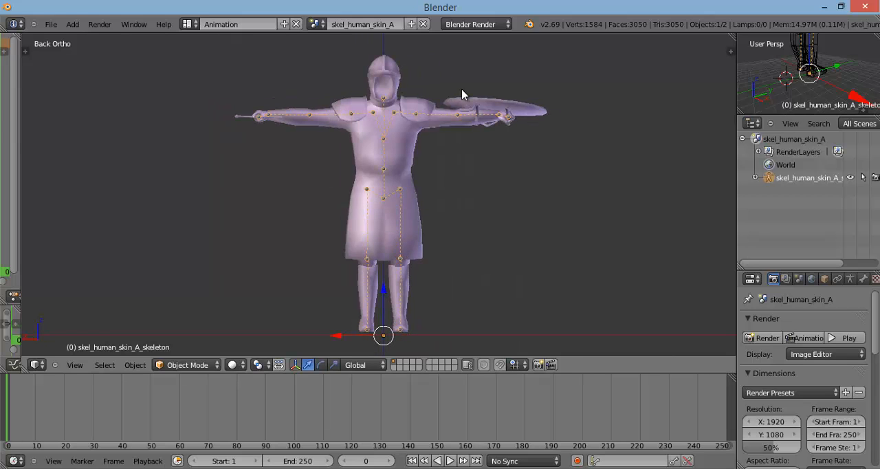
key(KP_5)
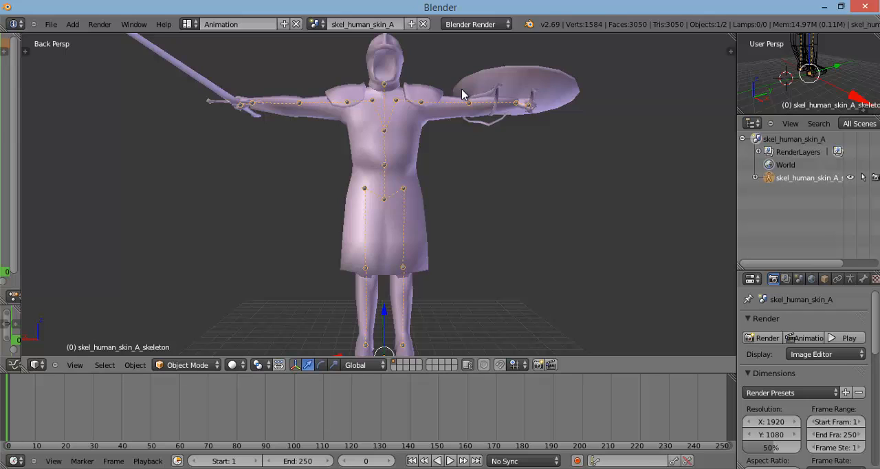
key(KP_5)
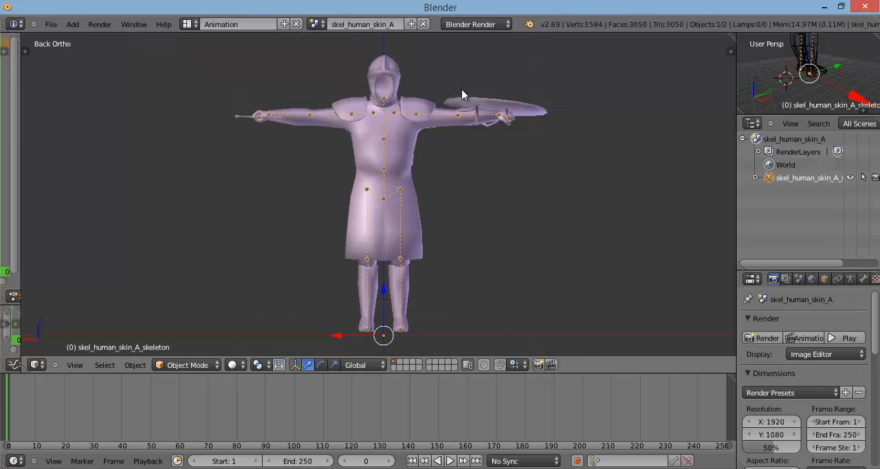
key(KP_3)
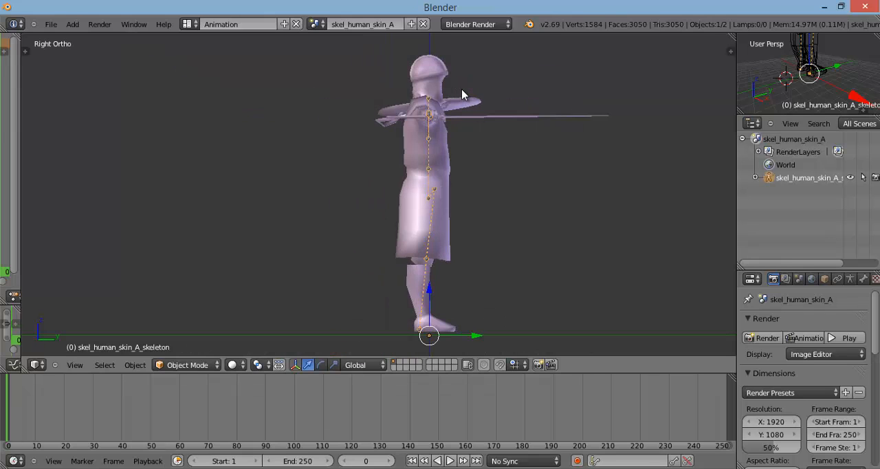
key(KP_1)
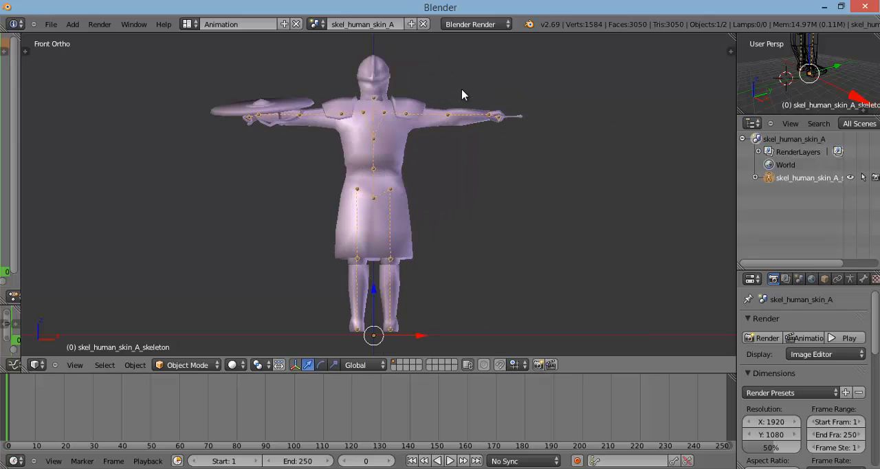
key(ctrl+KP_3)
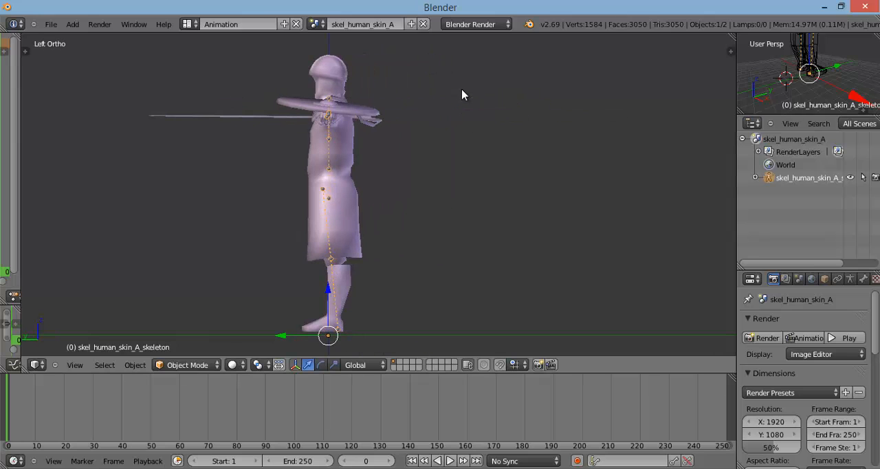
key(KP_1)
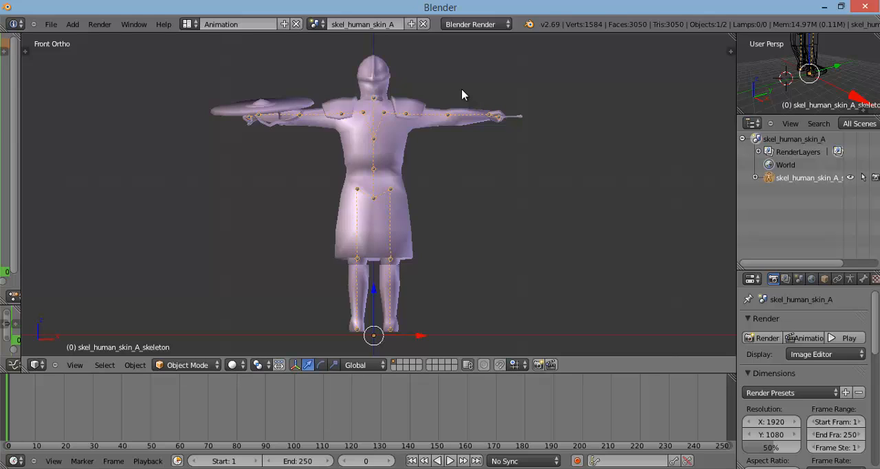
key(ctrl+KP_1)
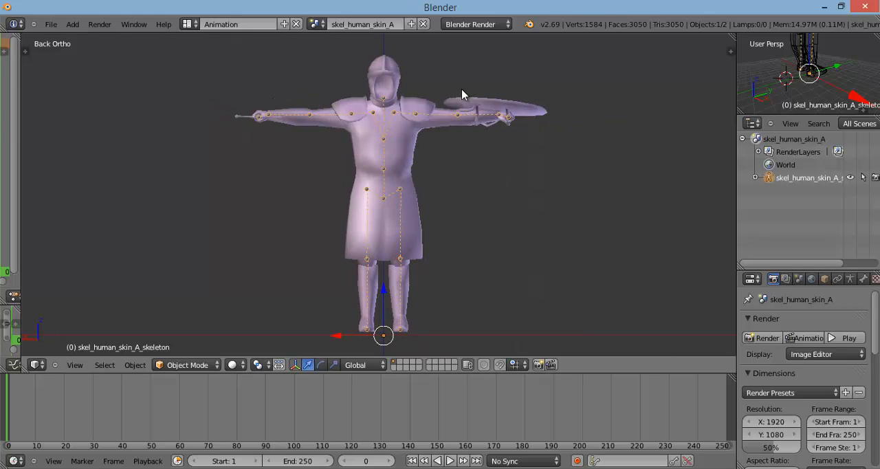
scroll(461, 94, up, 3)
scroll(461, 93, down, 3)
Step: Put the skeleton in Pose Mode and enable automatic keyframe insertion
click(198, 364)
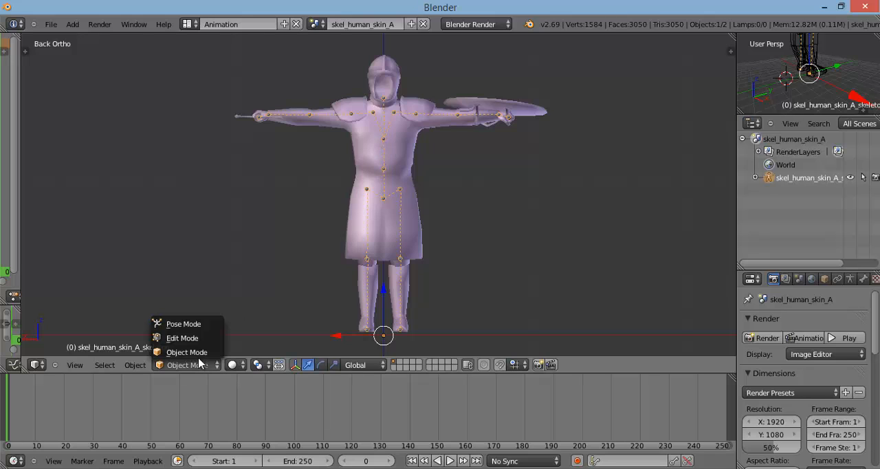
click(183, 323)
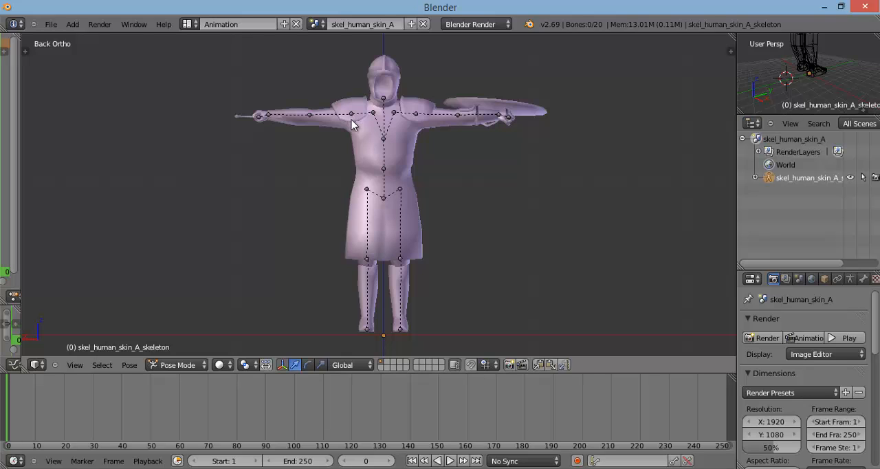
click(576, 460)
Step: Set the current frame of the timeline to 1
drag(7, 403, 15, 401)
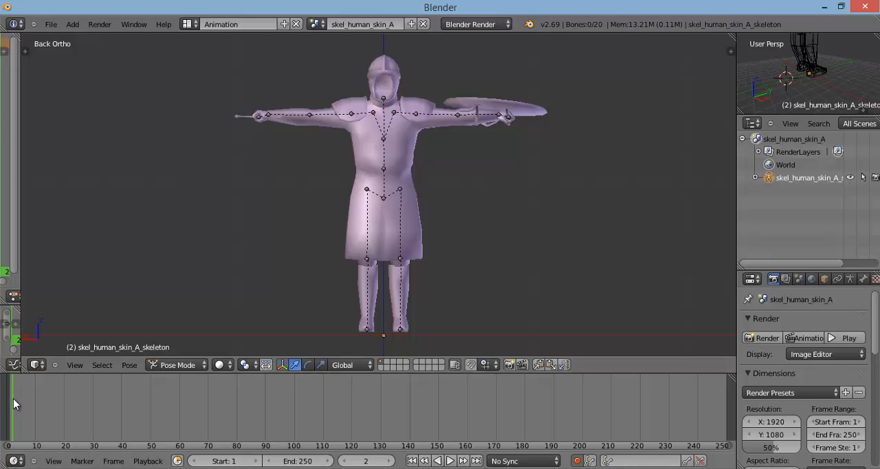
click(364, 461)
text(1)
key(Return)
Step: Select the upperarm.R bone and try a freehand rotation about the global Y axis, cancelling it
right_click(352, 118)
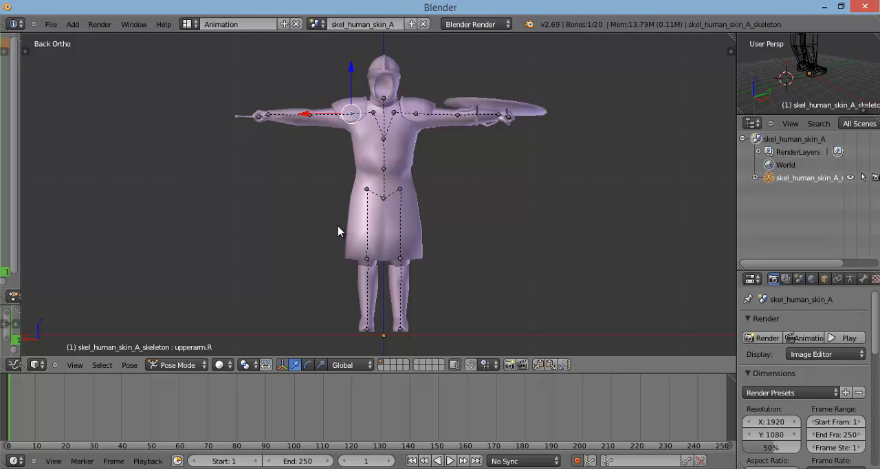
key(r)
key(y)
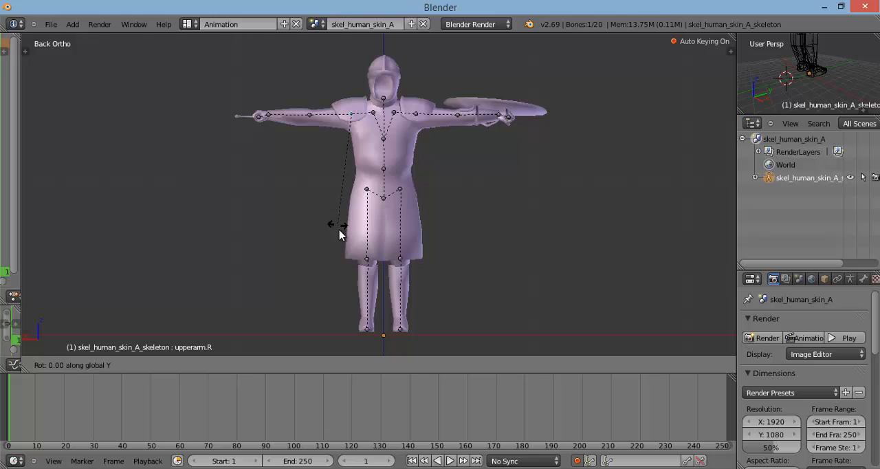
right_click(387, 238)
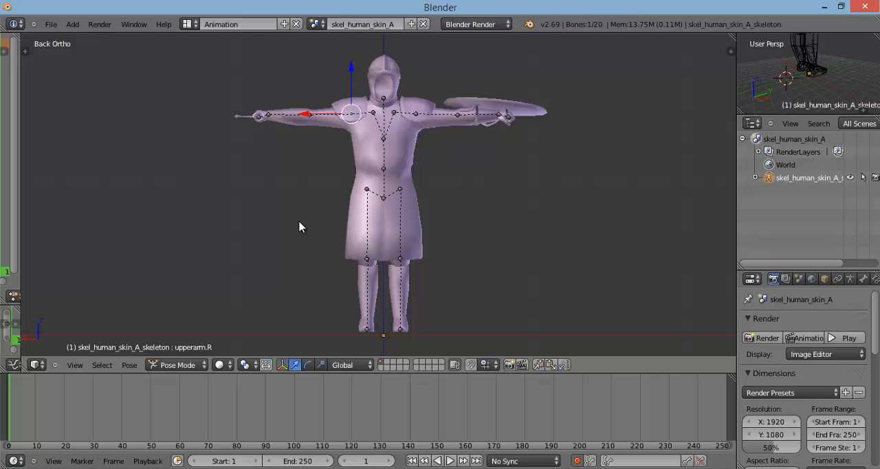
middle_drag(802, 87, 760, 95)
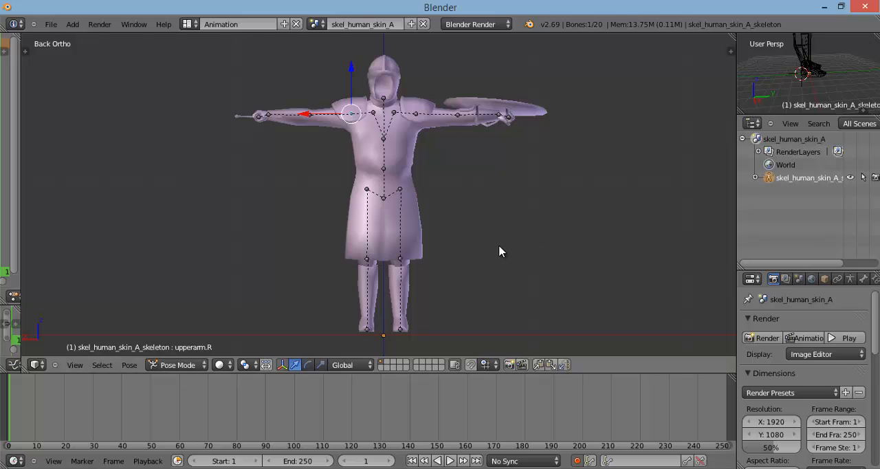
Step: Try rotating the upperarm.R bone by exactly 65 degrees about the global Y axis, then cancel
key(r)
key(y)
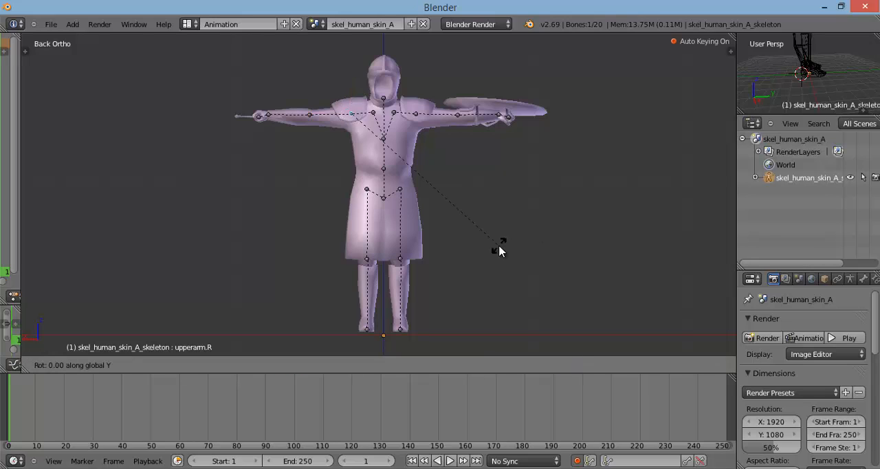
text(65)
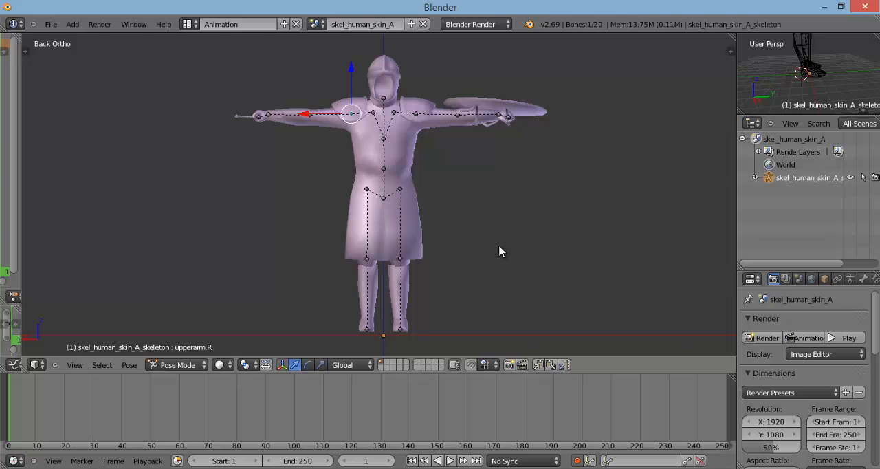
key(r)
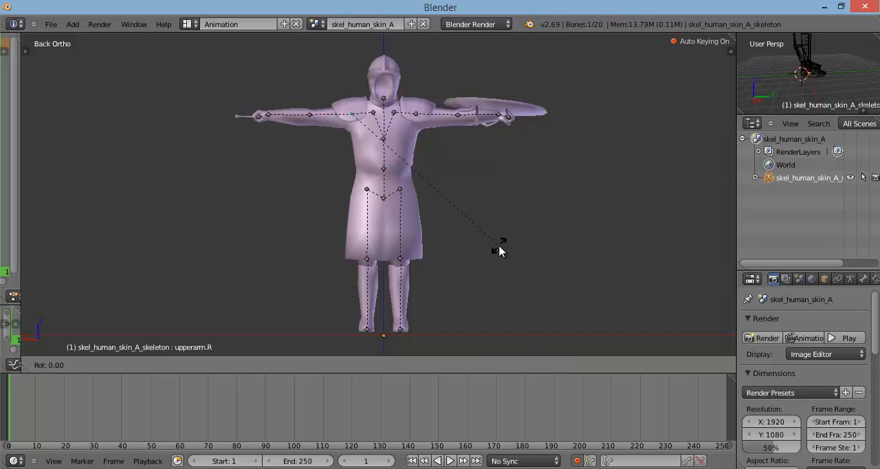
text(y65)
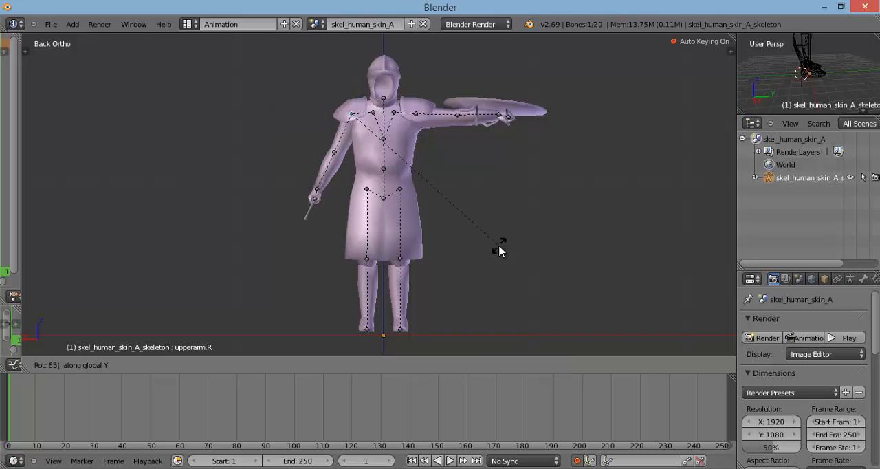
key(Escape)
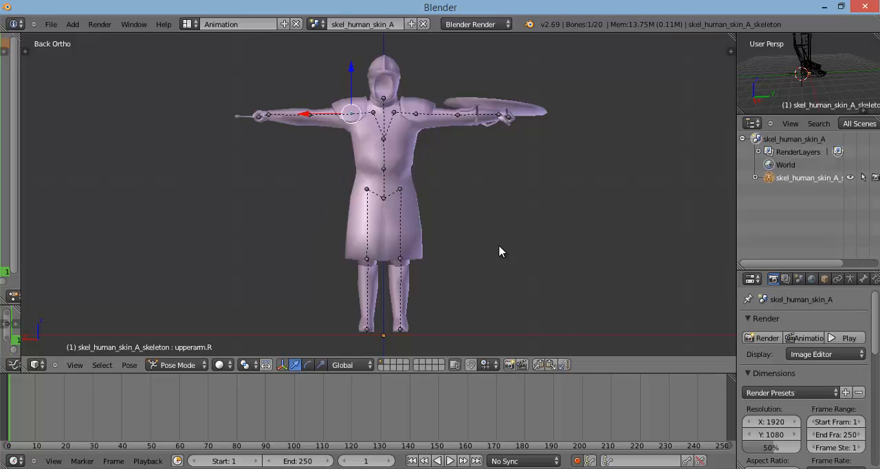
Step: Try rotating the right upper arm about the global Y axis by eye, then cancel the rotation
key(r)
key(y)
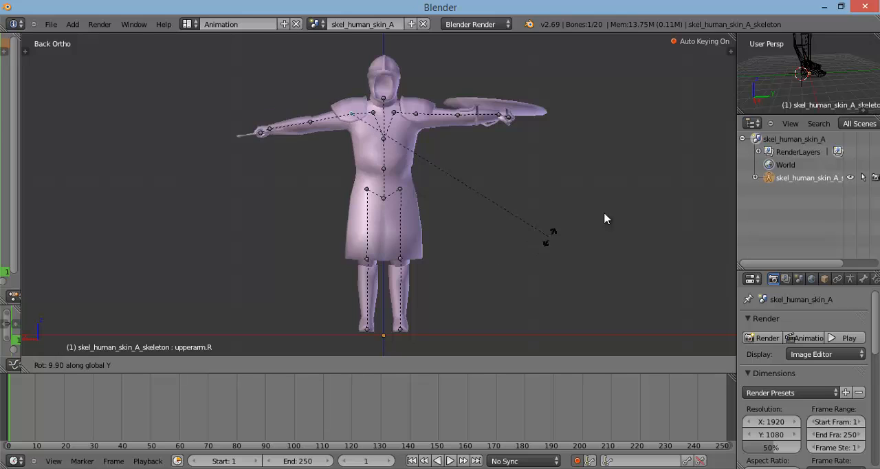
key(Escape)
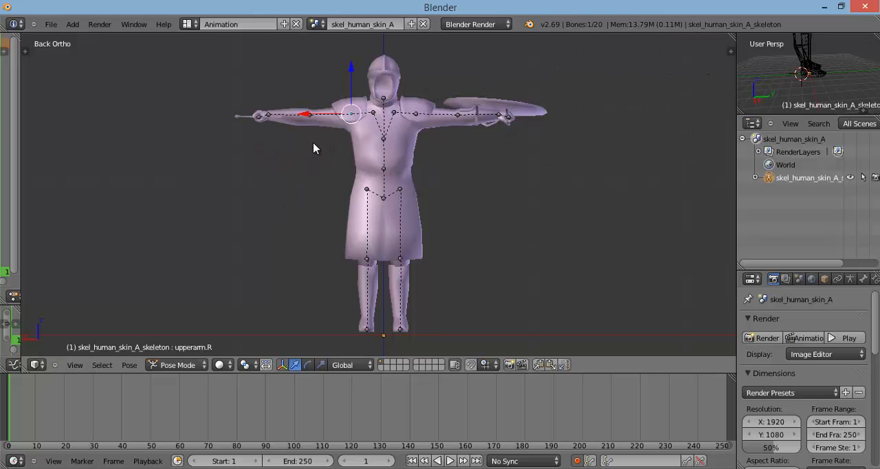
key(r)
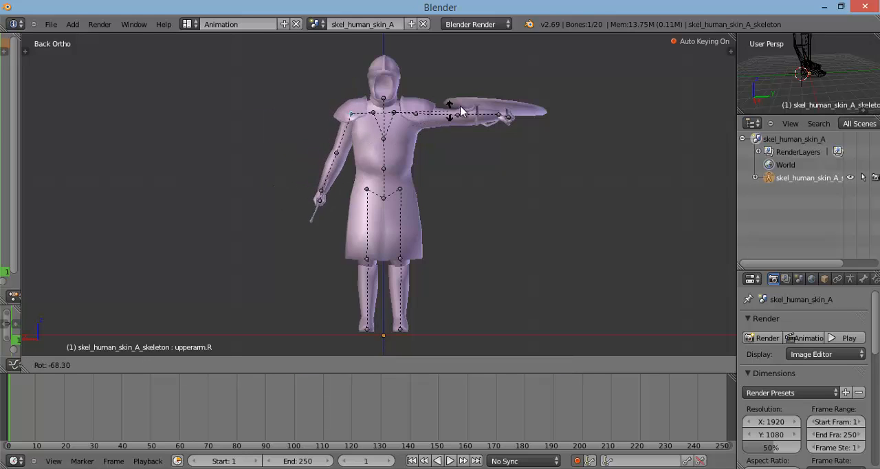
key(Escape)
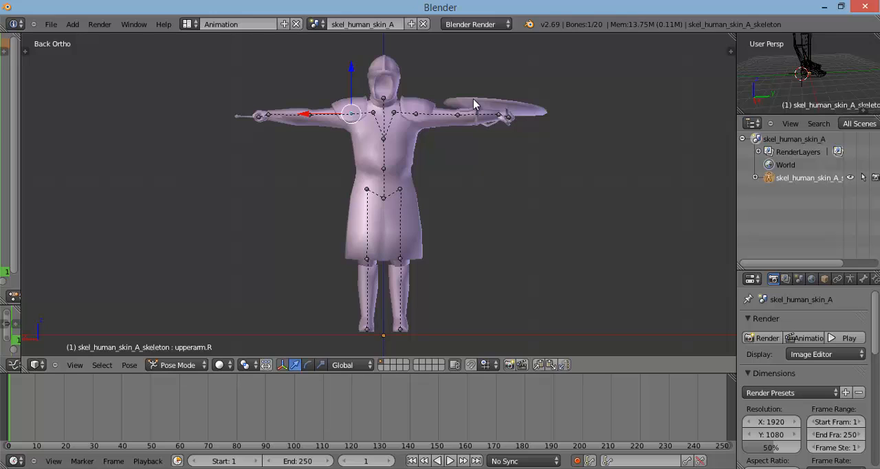
key(r)
key(y)
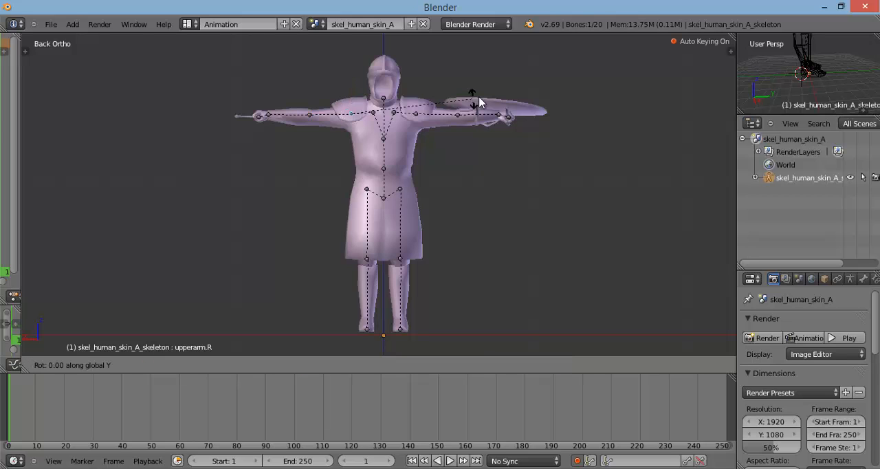
key(Escape)
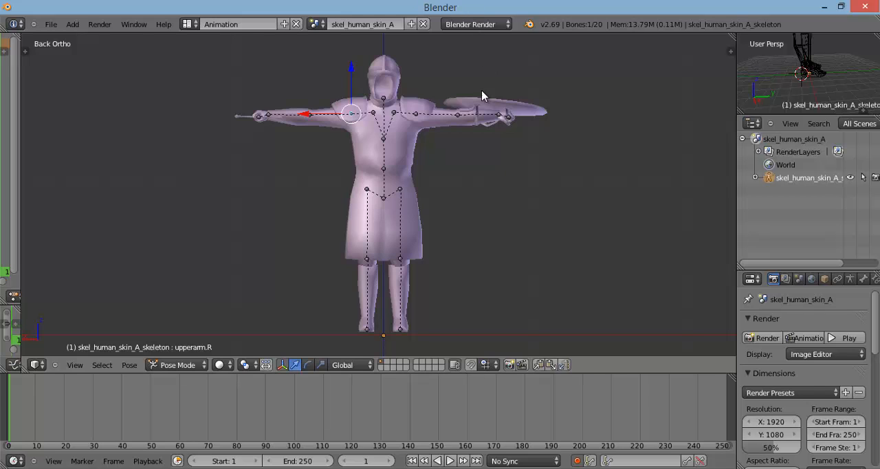
Step: Rotate the upperarm.R bone by 65 degrees and the upperarm.L bone by -65 degrees about the global Y axis
text(ry65)
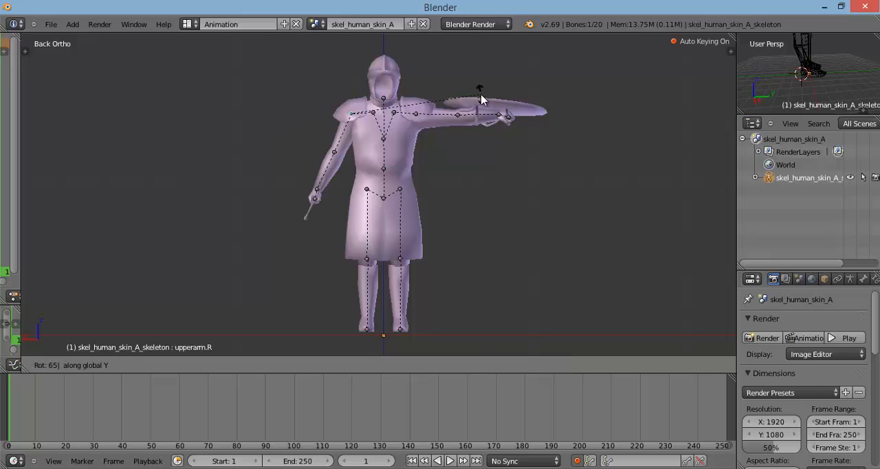
key(Return)
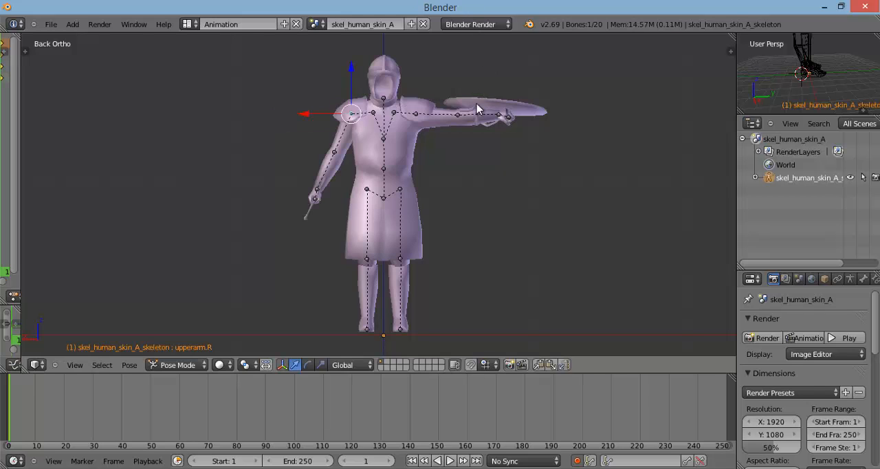
right_click(414, 119)
text(ry)
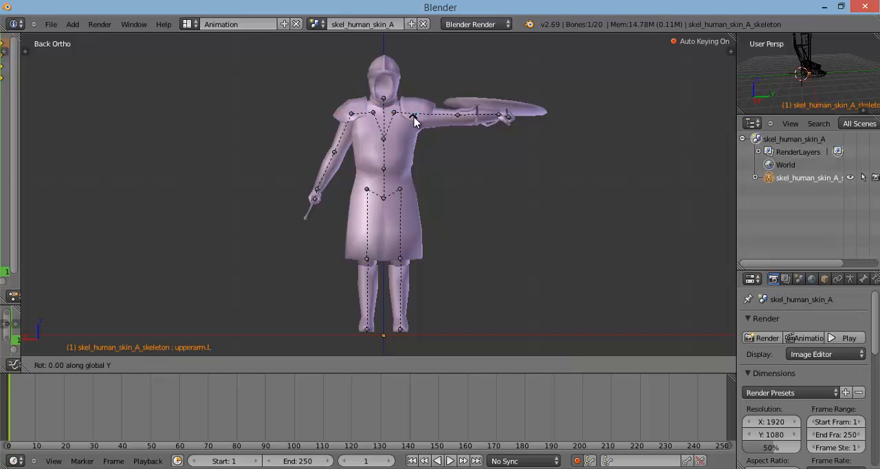
text(0)
text(-65)
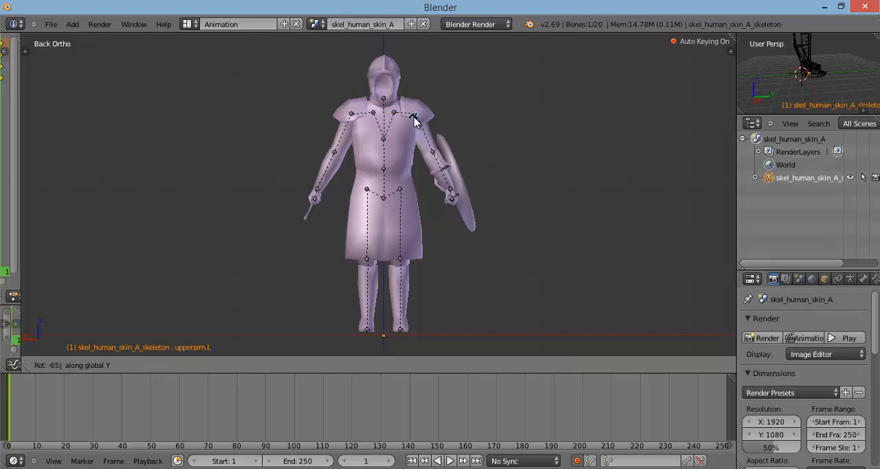
key(Return)
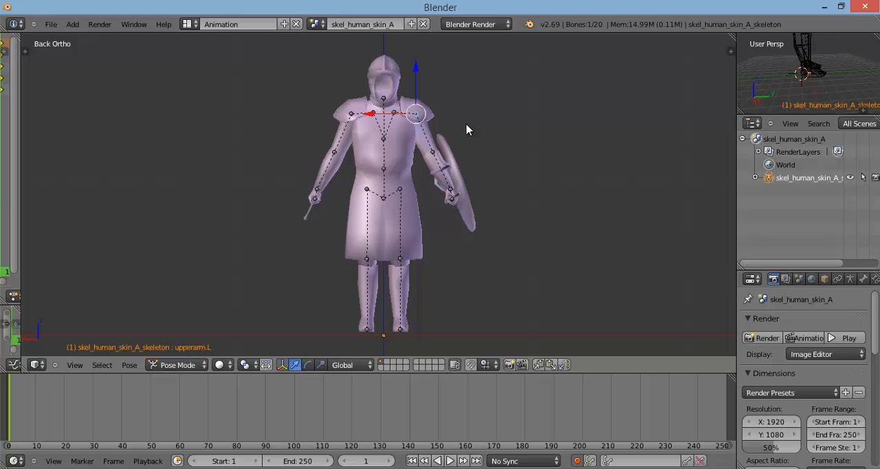
Step: Rotate the thigh.R bone by -5 degrees about the global Y axis
right_click(370, 184)
right_click(367, 187)
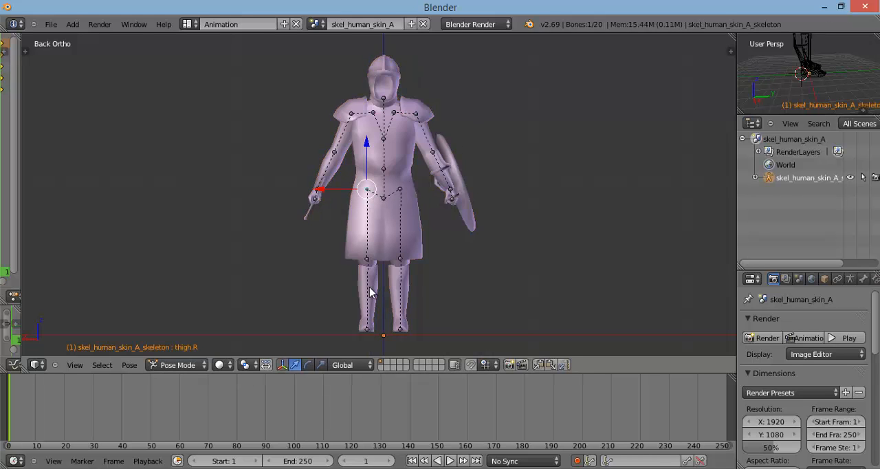
key(r)
key(y)
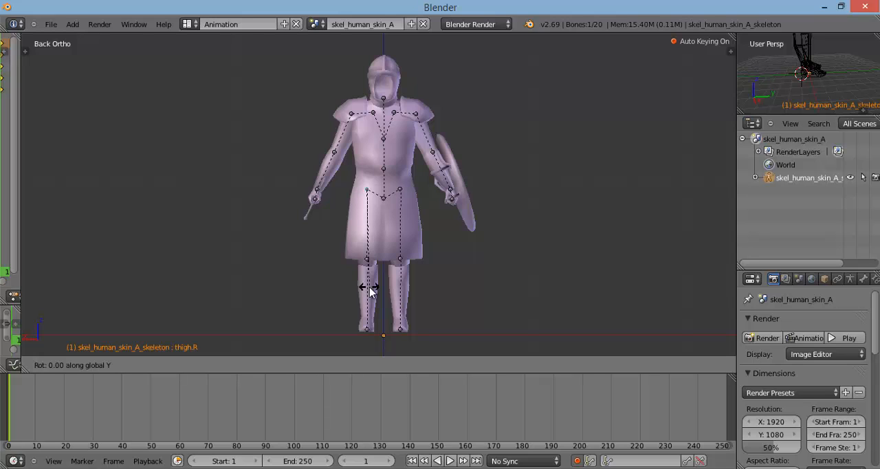
right_click(364, 289)
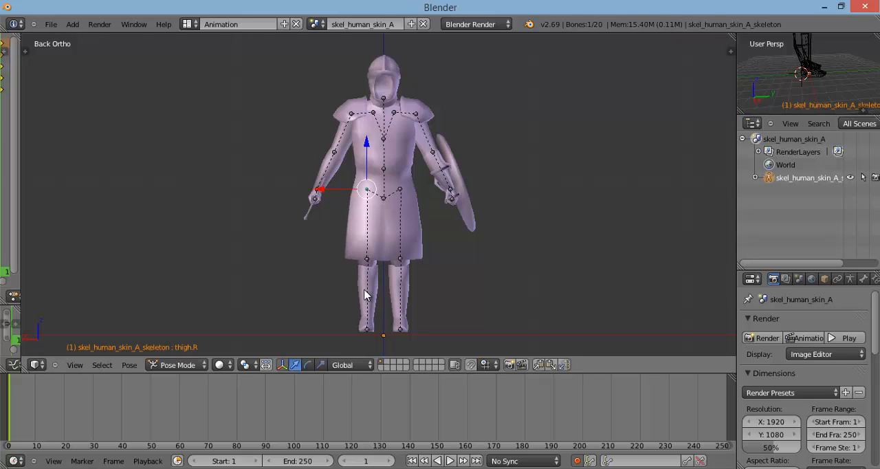
key(r)
key(y)
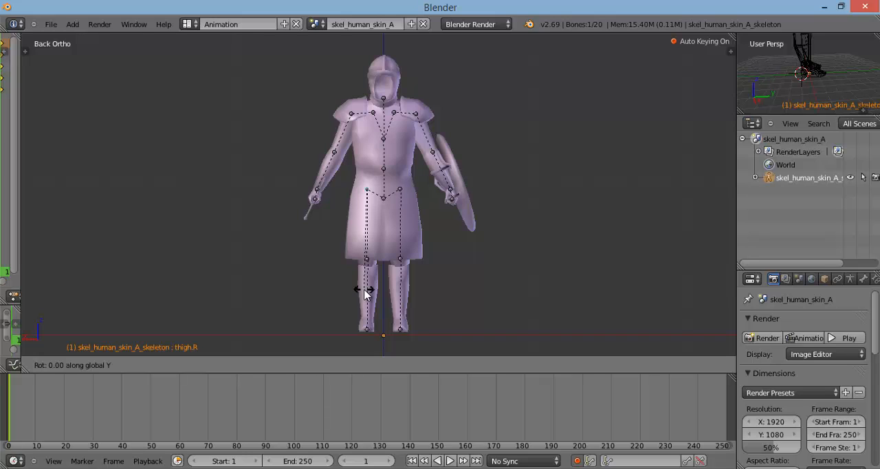
text(5)
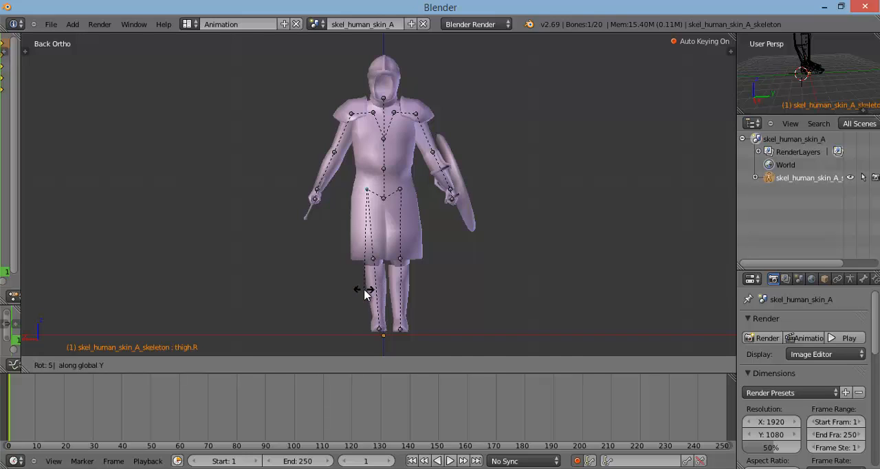
right_click(364, 289)
text(ry-5)
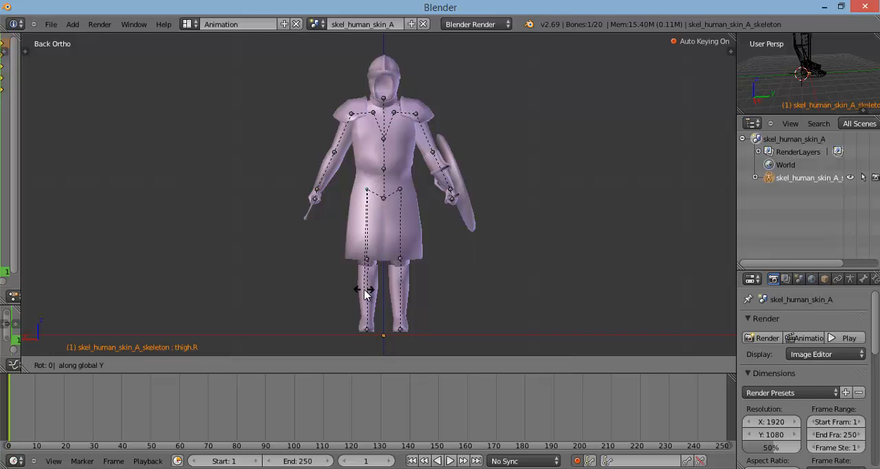
key(Return)
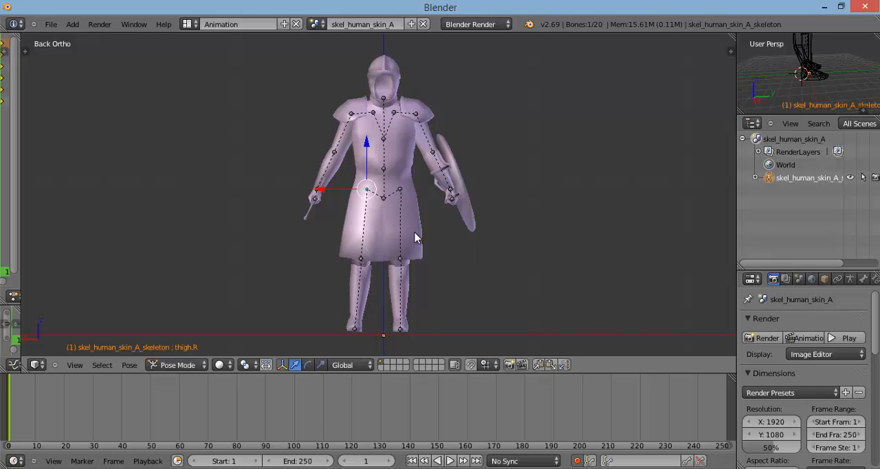
Step: Rotate the thigh.L bone by 5 degrees about the global Y axis
right_click(395, 192)
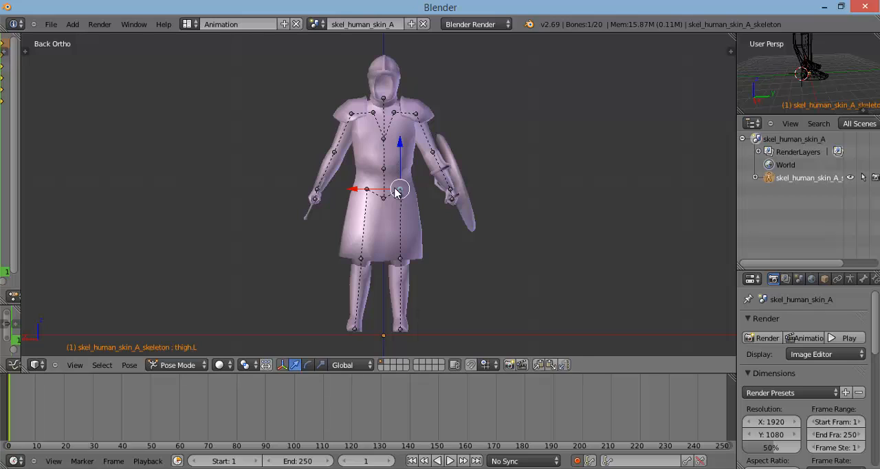
text(ry)
text(5)
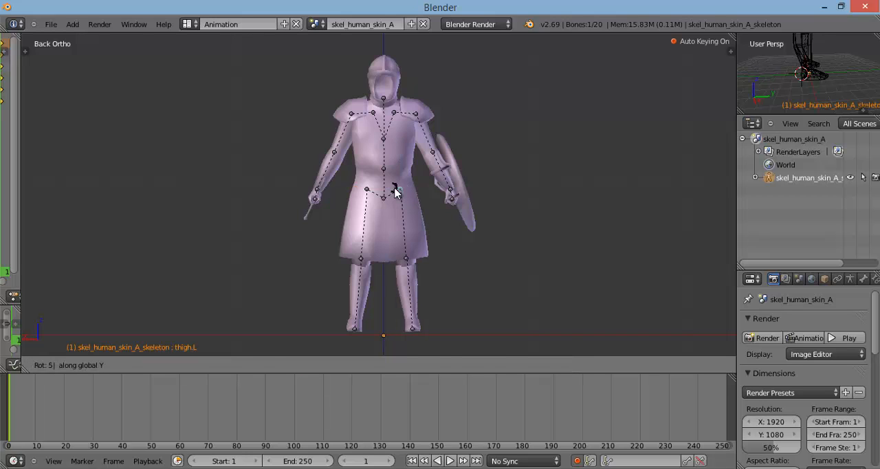
key(Return)
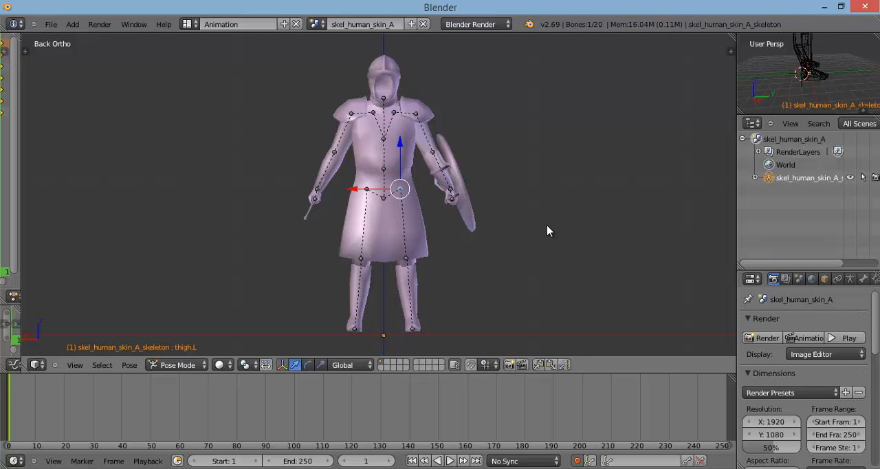
Step: Select all bones and try moving the whole skeleton, then cancel and deselect everything
key(a)
key(a)
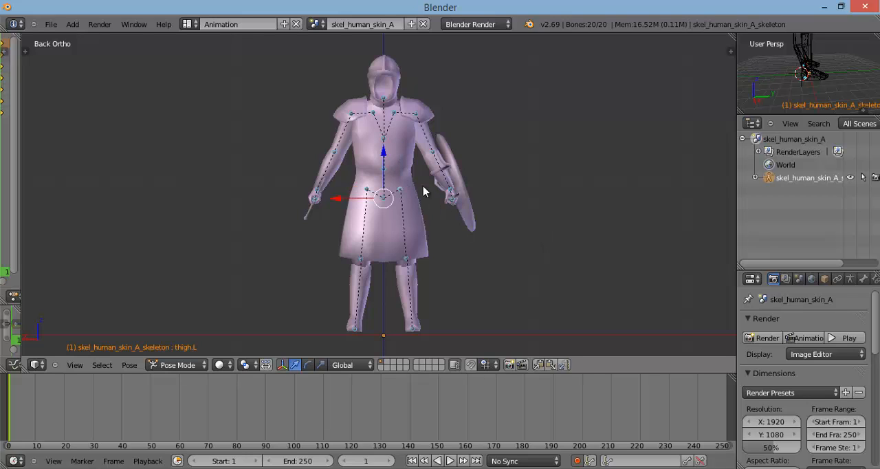
mouse_move(383, 158)
mouse_down()
mouse_move(383, 137)
mouse_move(376, 151)
mouse_up()
right_click(377, 151)
key(a)
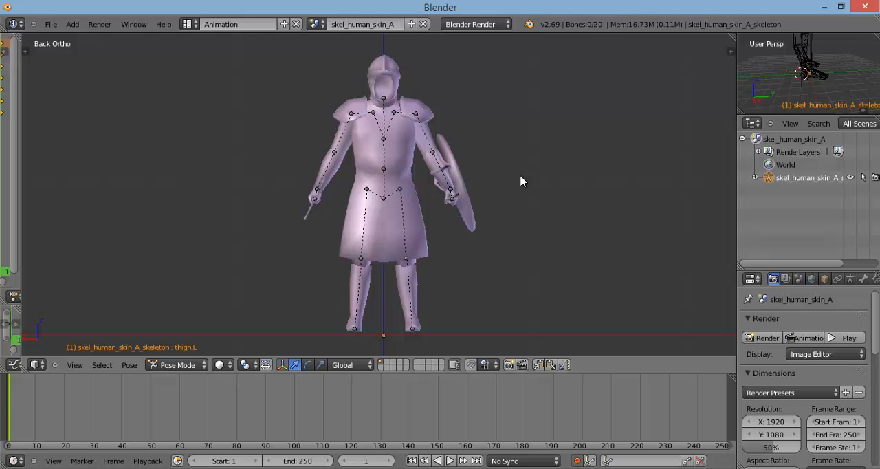
Step: Try scaling, moving and rotating the upperarm.R bone, discarding each change
right_click(350, 116)
key(s)
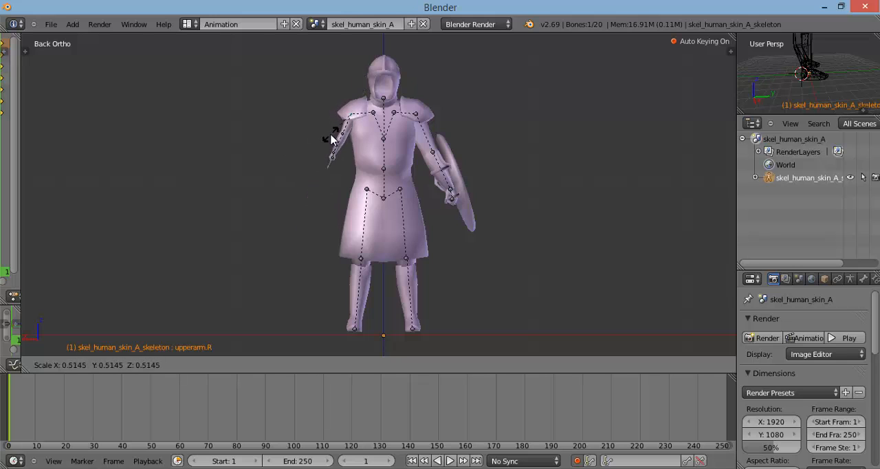
click(299, 148)
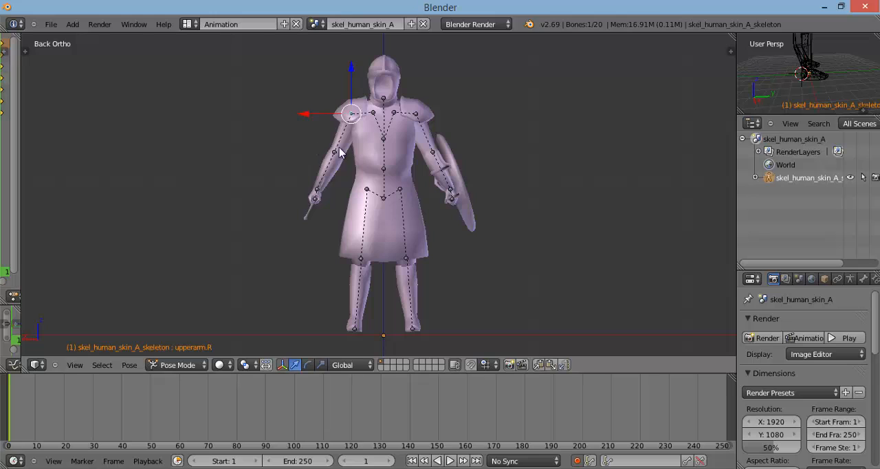
key(g)
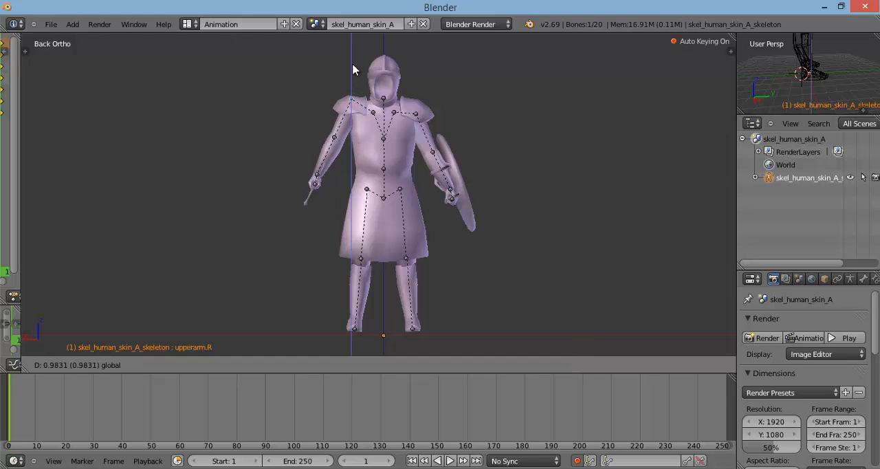
click(351, 33)
key(alt+g)
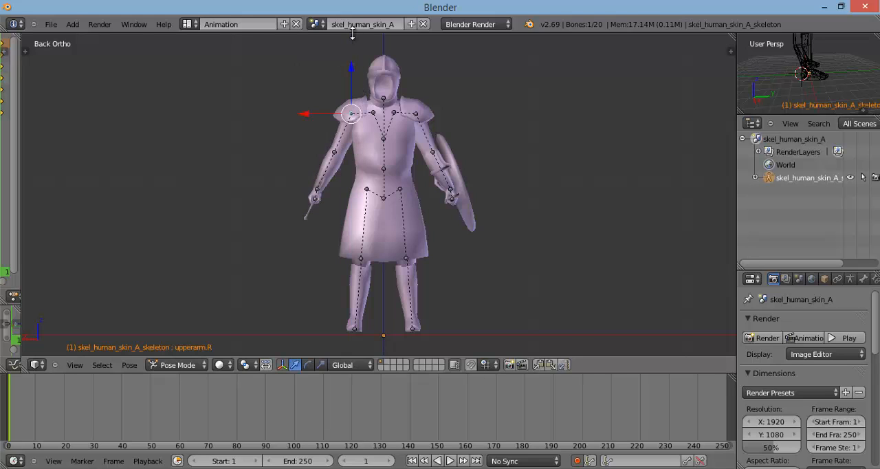
key(r)
right_click(344, 42)
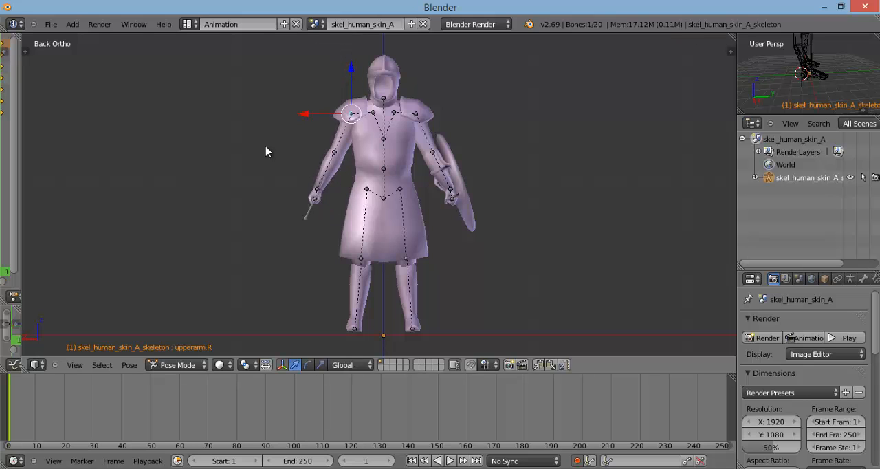
Step: Set the current frame of the timeline to 30
middle_drag(534, 197, 463, 197)
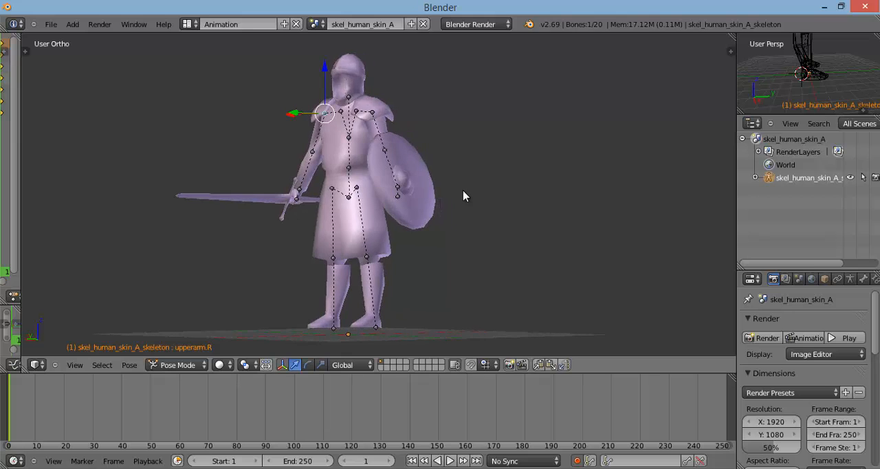
key(ctrl+KP_1)
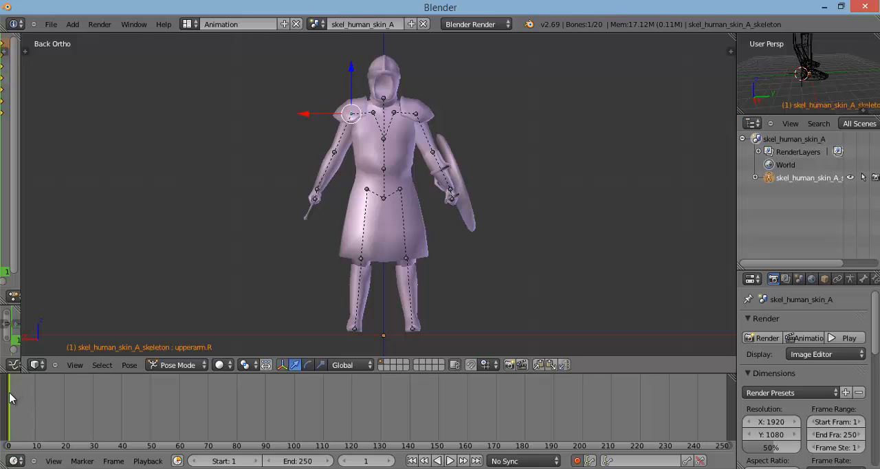
click(65, 396)
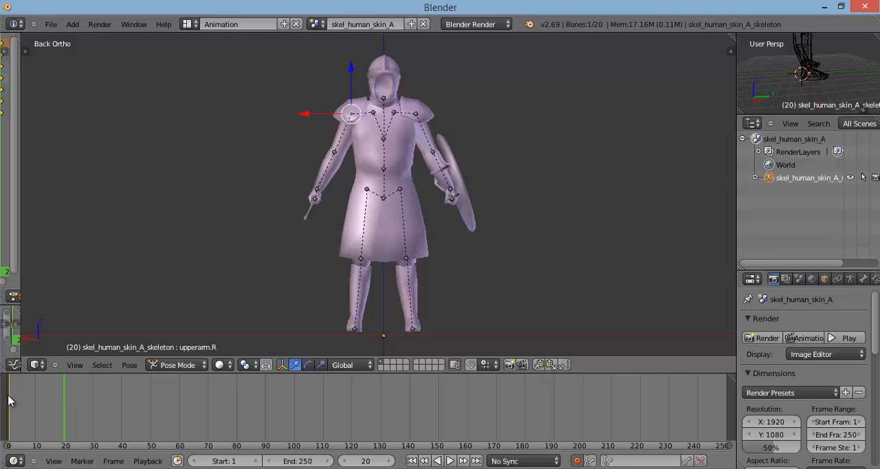
scroll(9, 399, up, 1)
scroll(10, 398, up, 3)
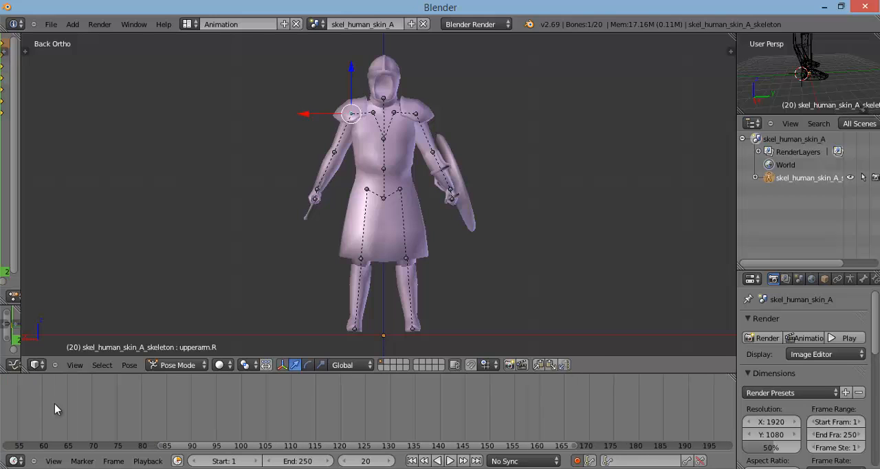
drag(108, 450, 54, 455)
scroll(54, 424, up, 1)
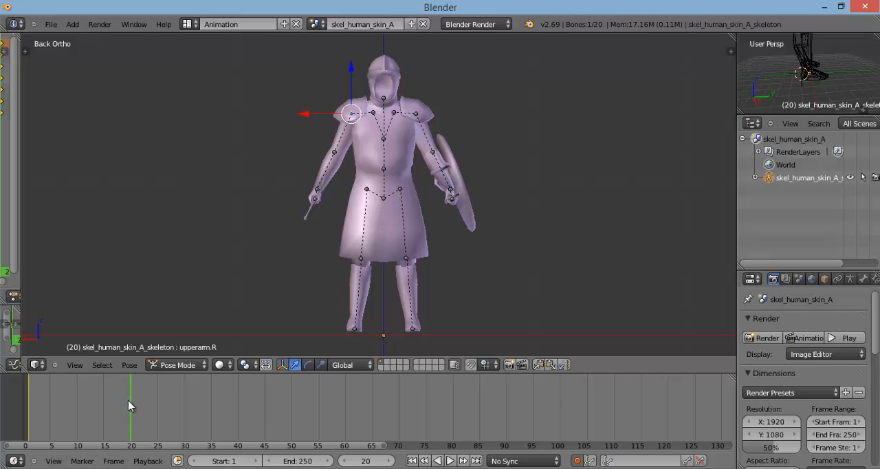
drag(130, 400, 184, 413)
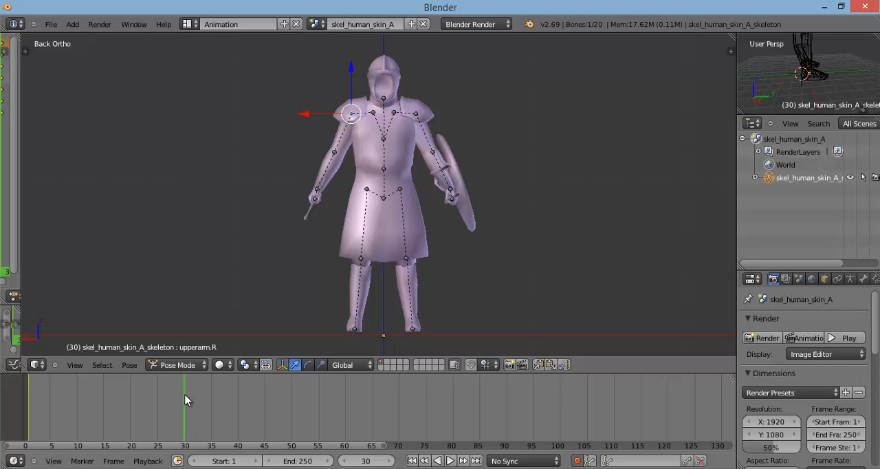
Step: Select the forearm.R bone and try a freehand rotation about the global Y axis, cancelling it
right_click(329, 162)
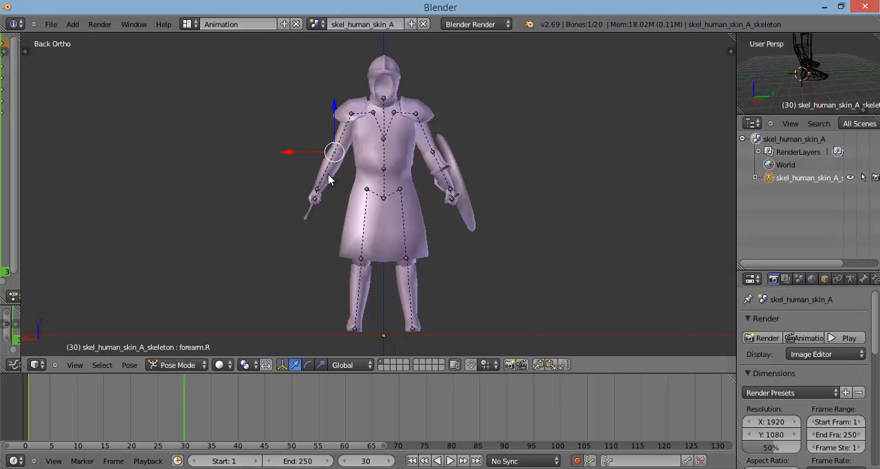
key(r)
key(y)
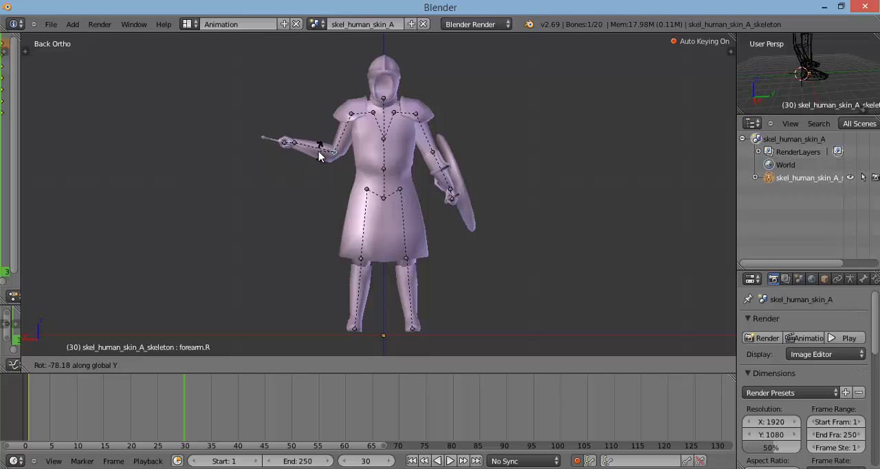
key(Escape)
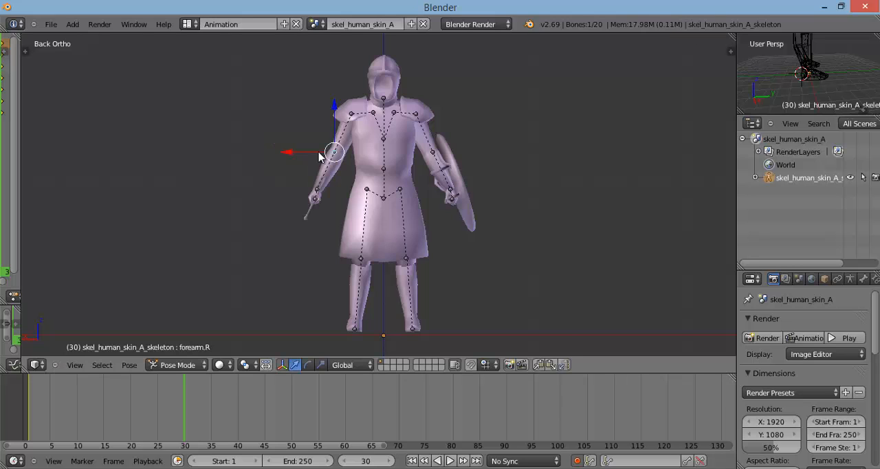
Step: Rotate the forearm.R bone about 84 degrees around the global X axis at frame 30
key(r)
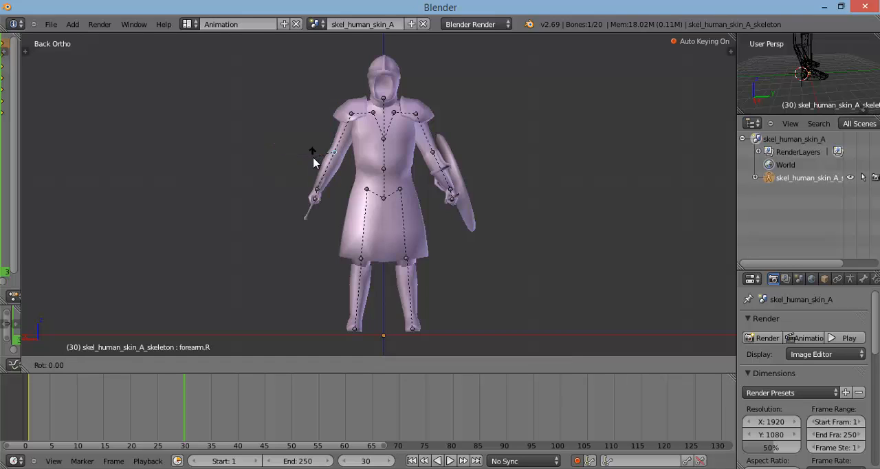
key(x)
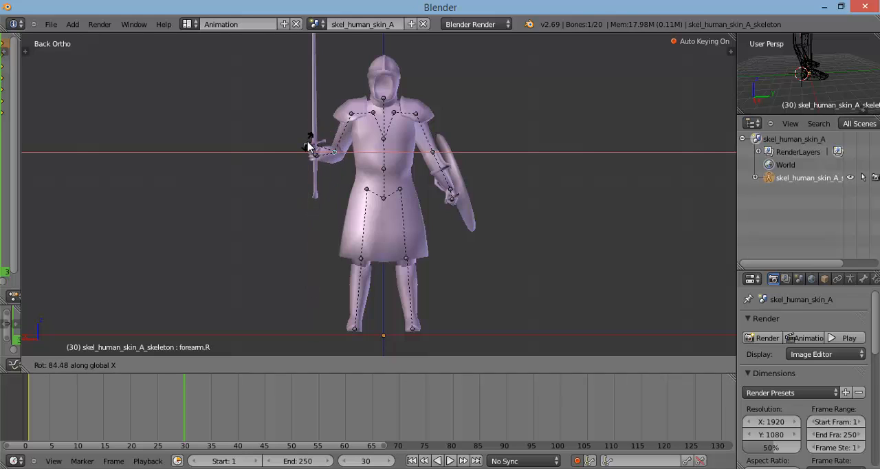
click(308, 145)
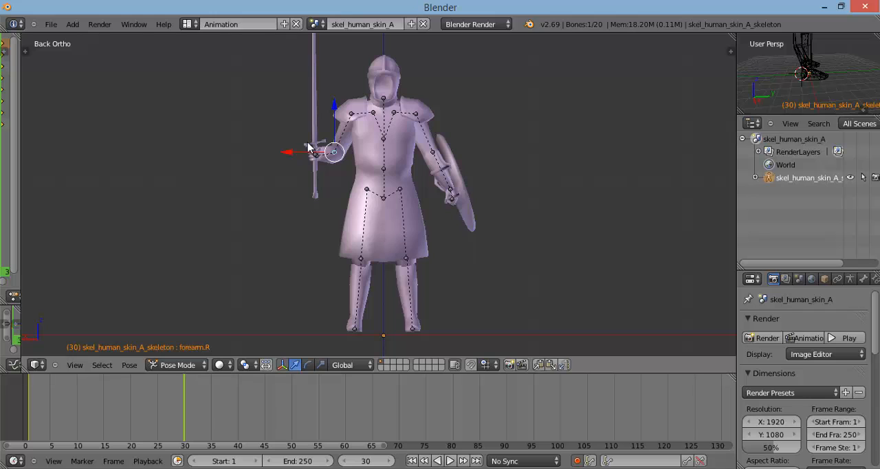
Step: At frame 40, rotate the forearm.R bone around the global Y axis to raise the sword hand to about shoulder height
drag(182, 406, 268, 385)
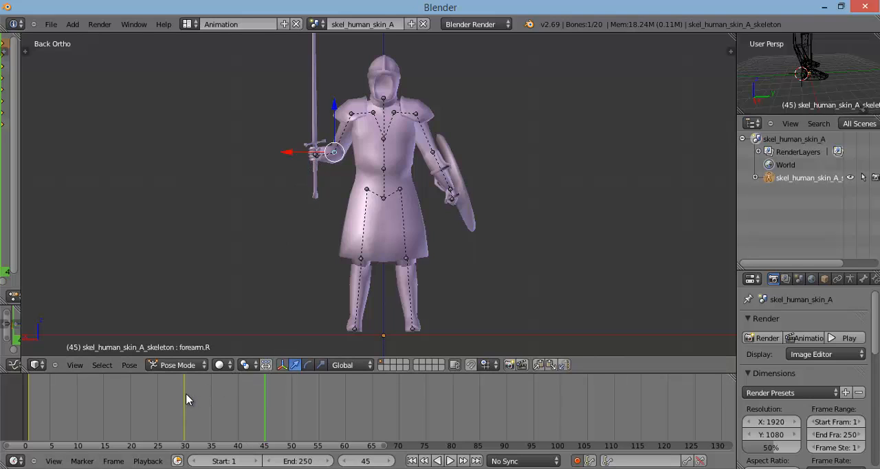
drag(184, 395, 238, 390)
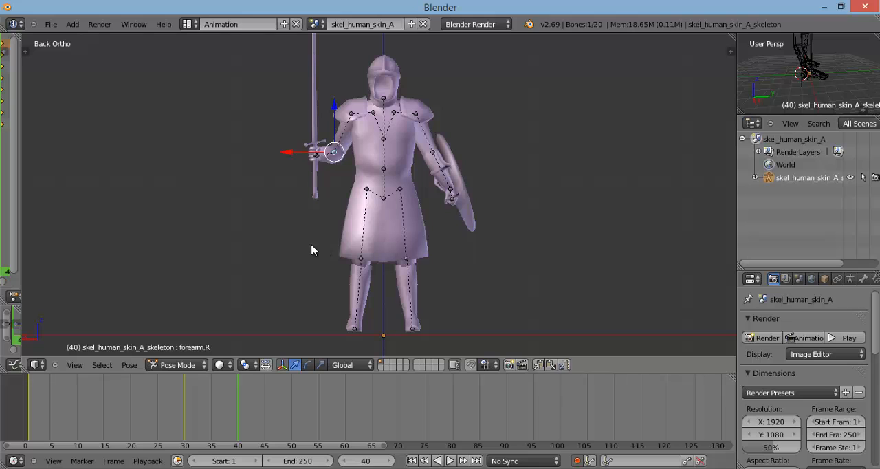
key(r)
key(y)
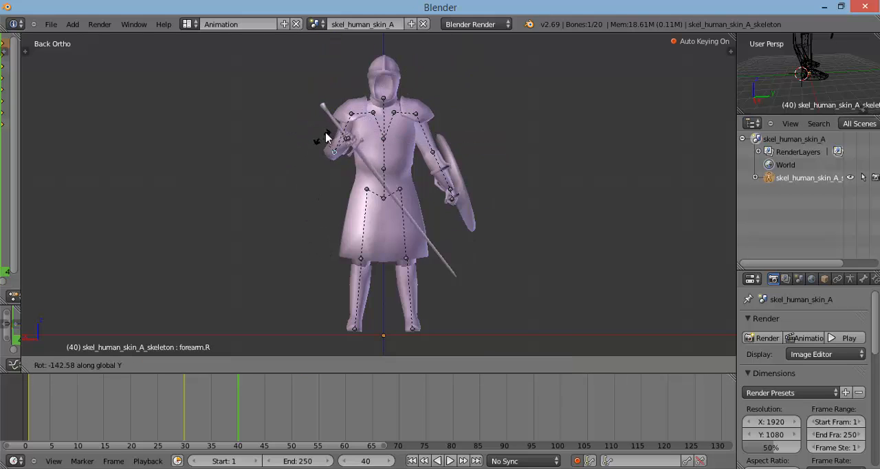
key(Escape)
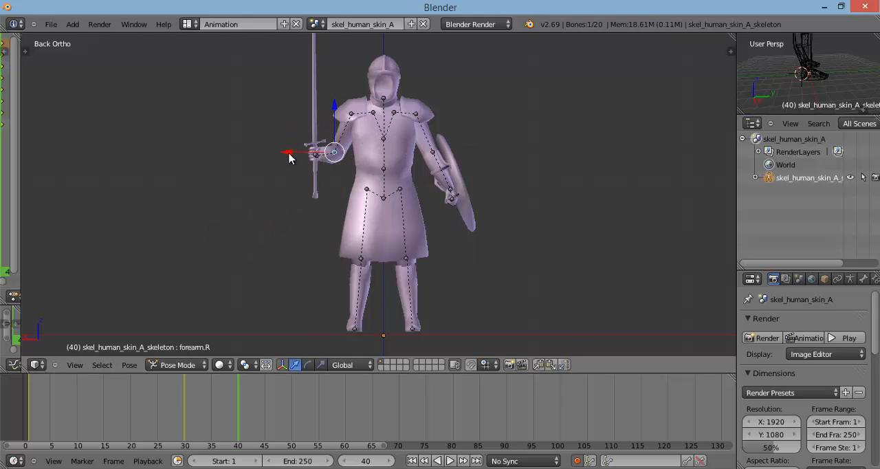
key(r)
key(y)
click(314, 113)
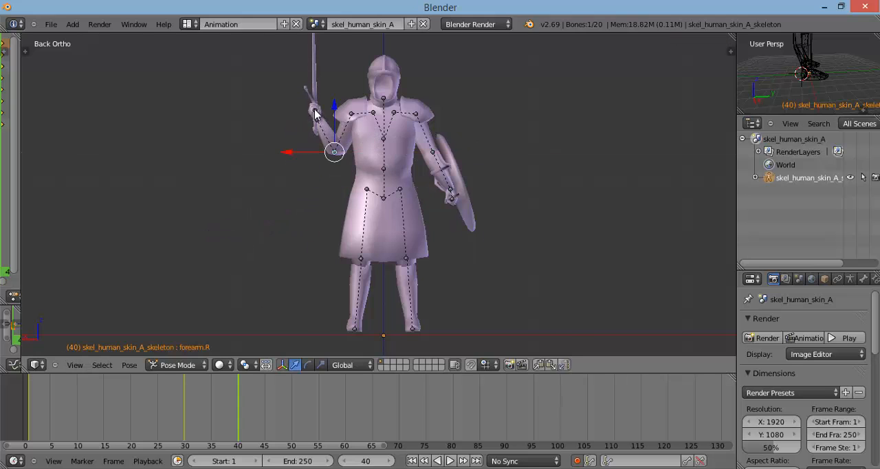
Step: Scrub between the keyframes at 40 and 30 and play the animation from frame 1 to check the forearm motion
drag(233, 411, 197, 415)
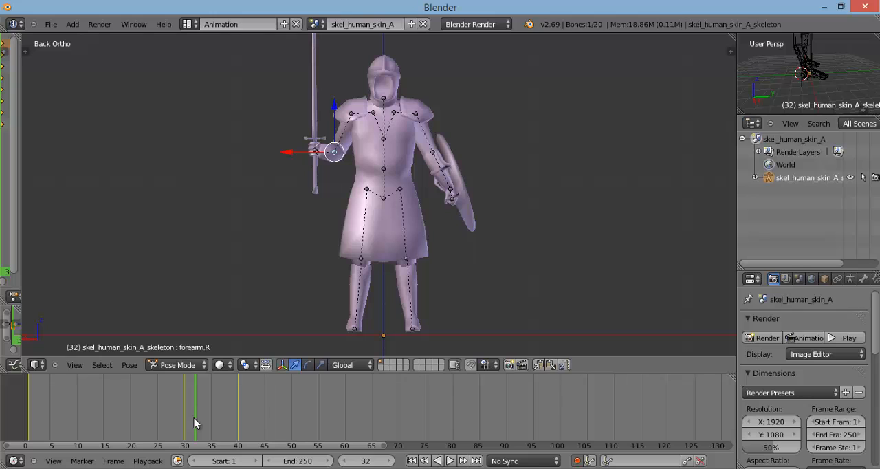
click(185, 427)
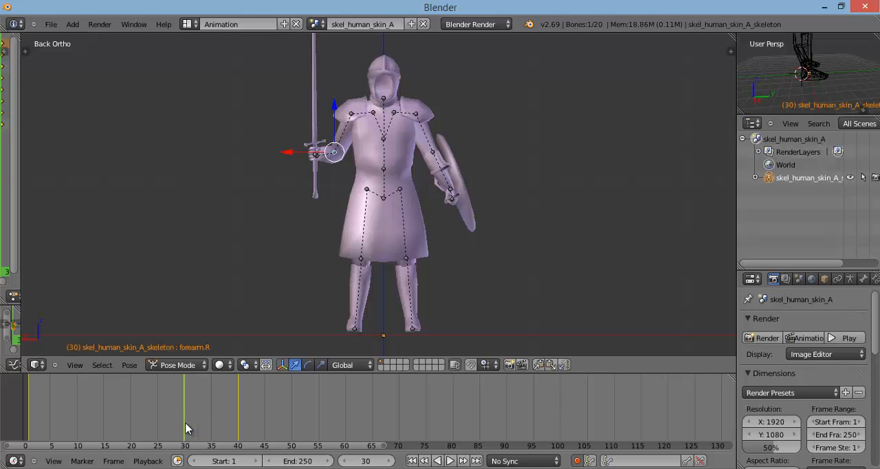
mouse_move(187, 427)
mouse_down()
mouse_move(240, 424)
mouse_move(169, 435)
mouse_move(186, 433)
mouse_up()
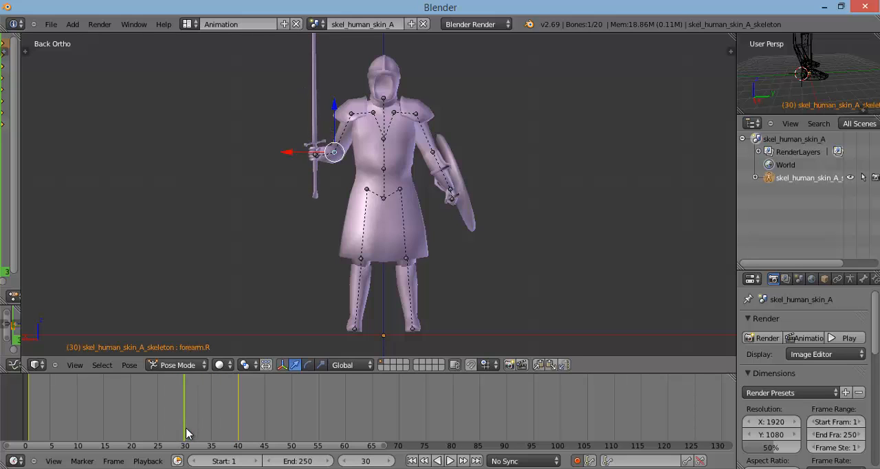
click(449, 460)
click(446, 461)
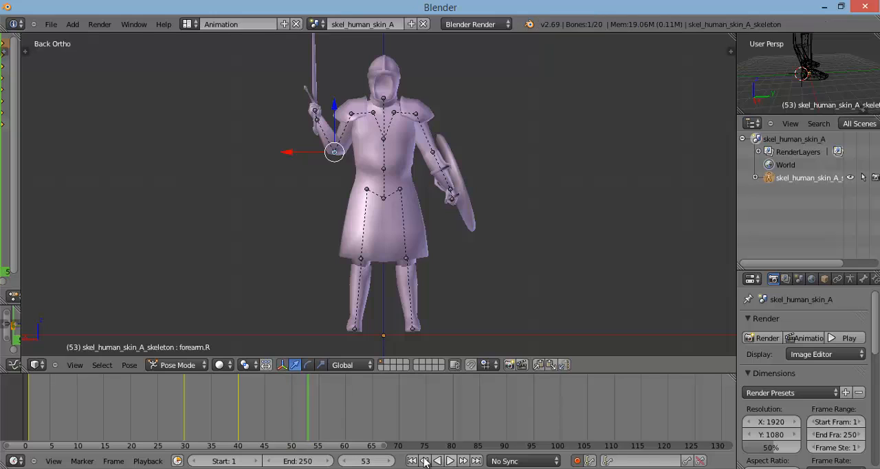
drag(307, 409, 31, 415)
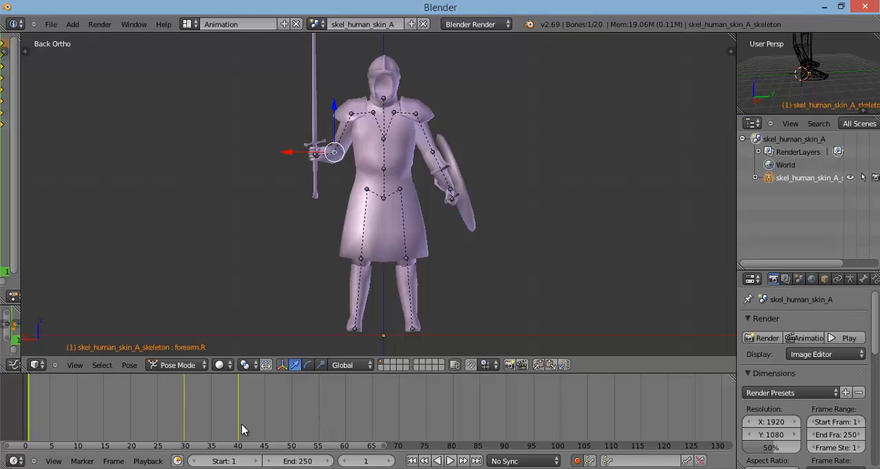
click(448, 460)
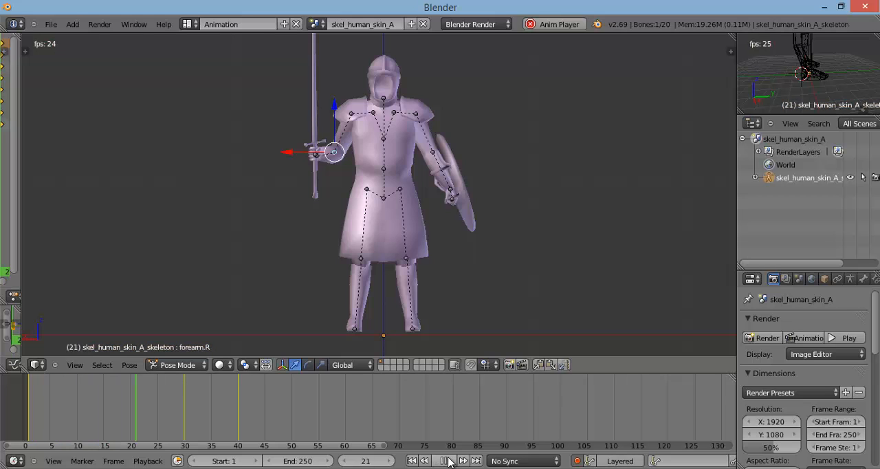
click(445, 460)
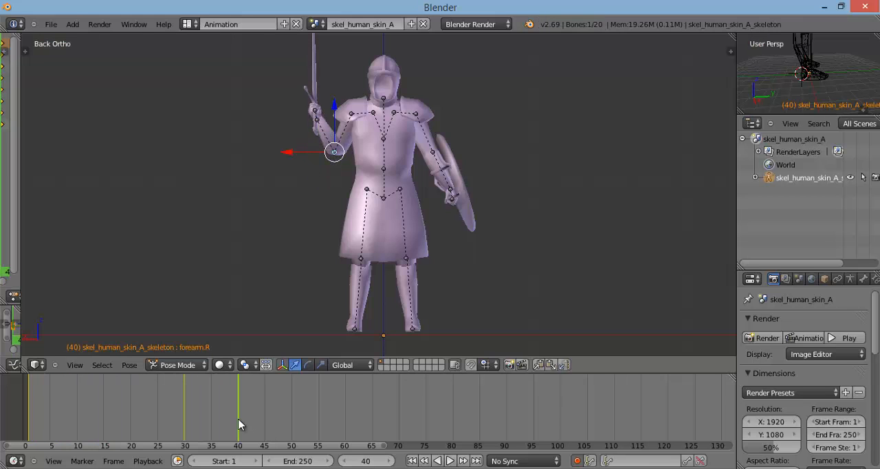
Step: Return to frame 30 and undo the forearm.R rotations made at frames 40 and 30
drag(239, 423, 187, 430)
key(ctrl+z)
key(ctrl+z)
key(ctrl+z)
key(ctrl+z)
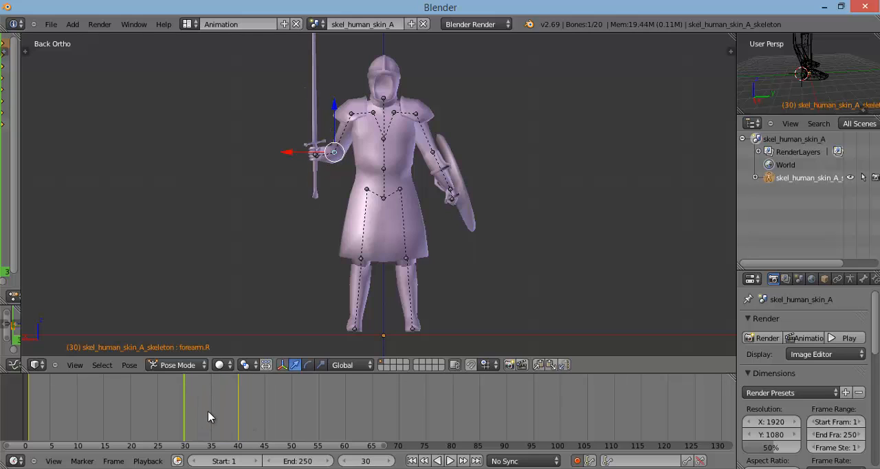
key(ctrl+z)
key(ctrl+z)
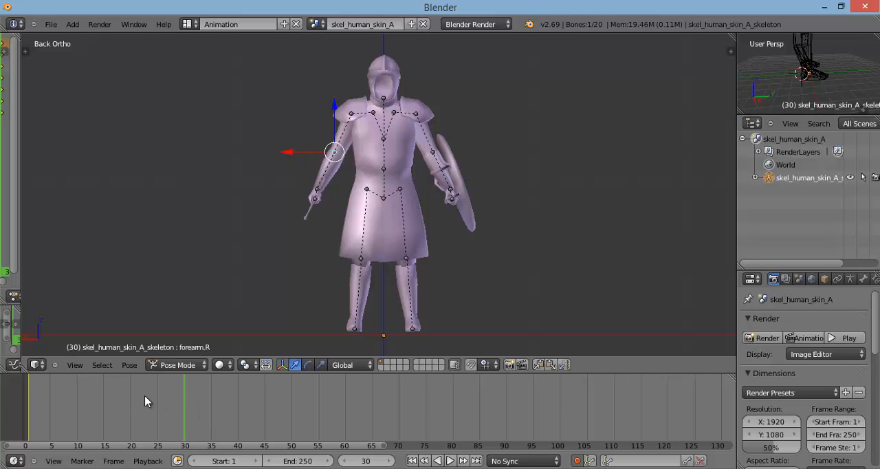
Step: Set the current frame to 2 and switch the main 3D view to an angled perspective showing the whole figure
drag(114, 404, 41, 418)
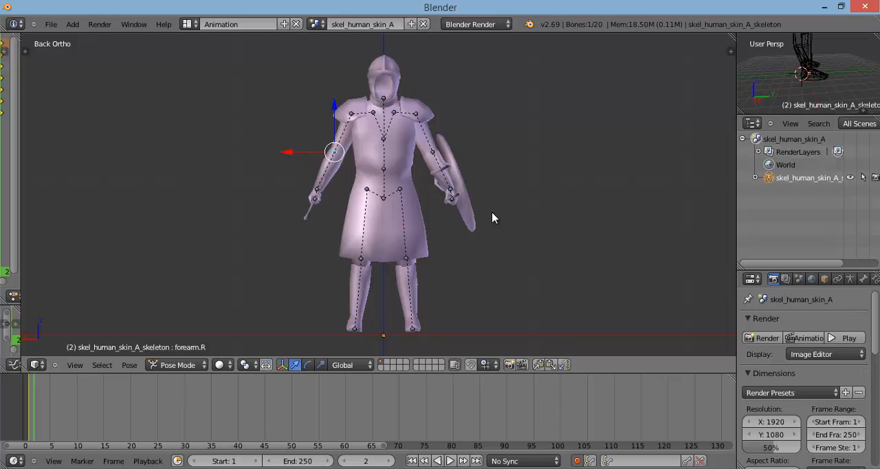
key(KP_5)
scroll(484, 208, down, 3)
middle_drag(480, 199, 548, 218)
Step: Enlarge the small secondary 3D view and frame the whole figure in it
middle_drag(829, 82, 802, 73)
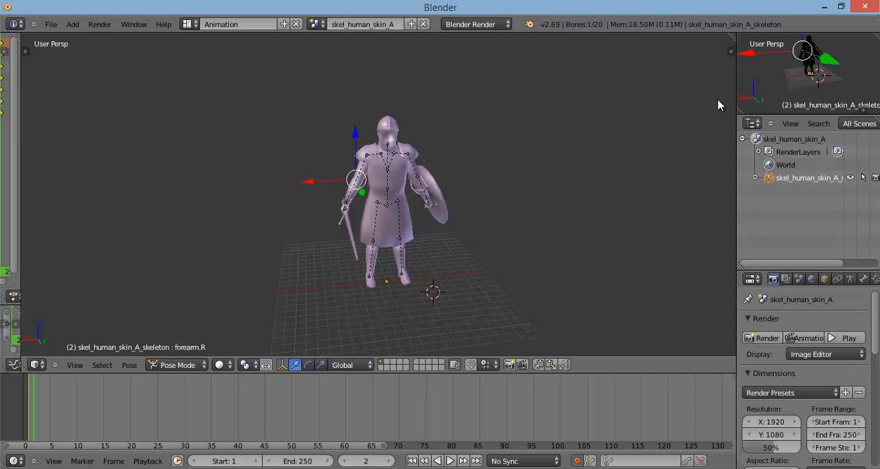
middle_drag(377, 195, 367, 199)
scroll(850, 95, up, 5)
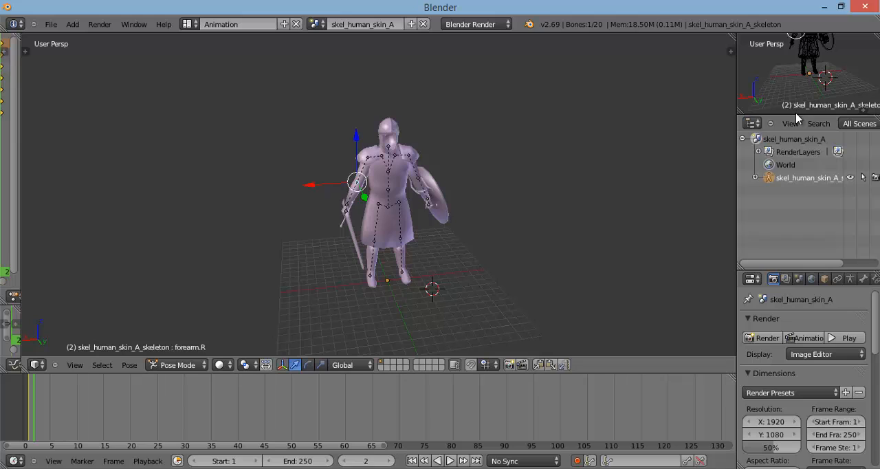
drag(794, 114, 783, 172)
middle_drag(833, 124, 848, 107)
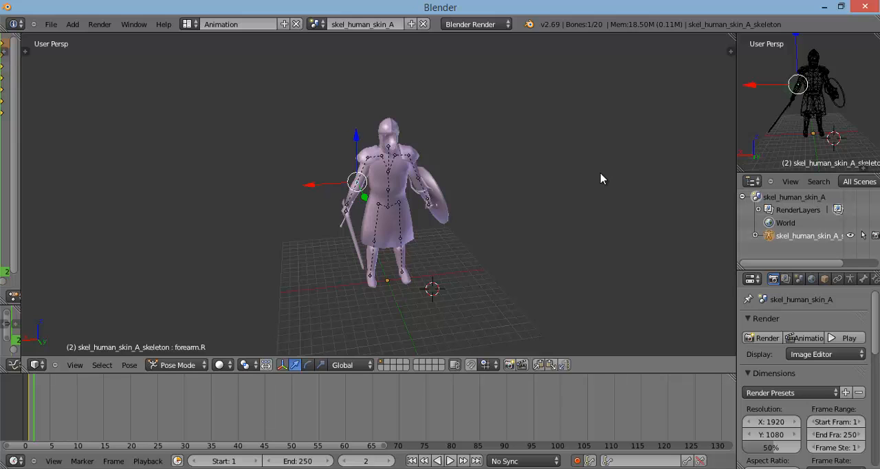
Step: Examine the skeleton, sword and shield from several angles, including a close view of the hands
middle_drag(472, 170, 496, 141)
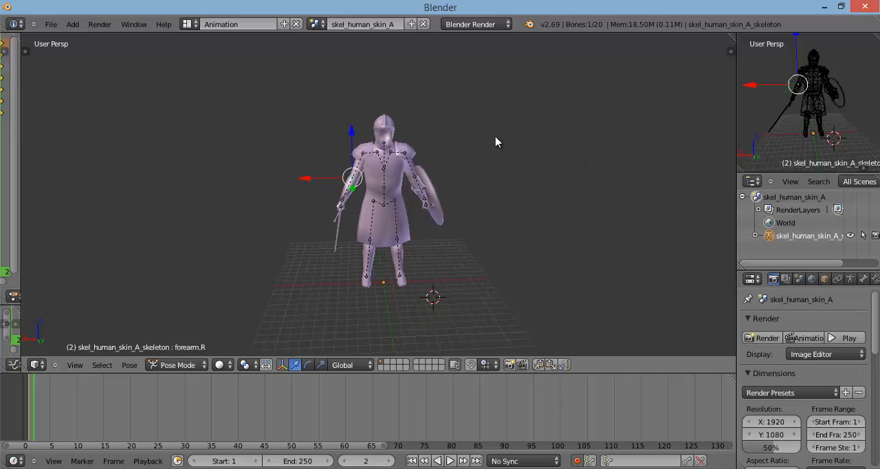
scroll(491, 141, up, 3)
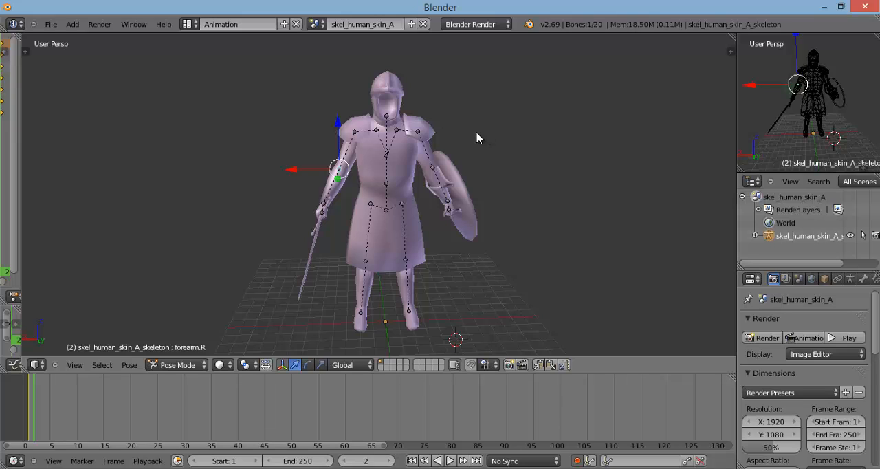
middle_drag(477, 138, 299, 232)
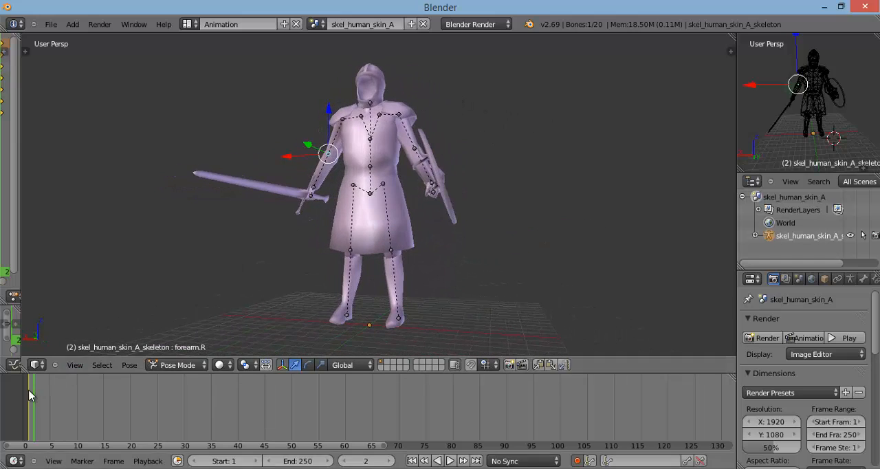
middle_drag(347, 170, 379, 184)
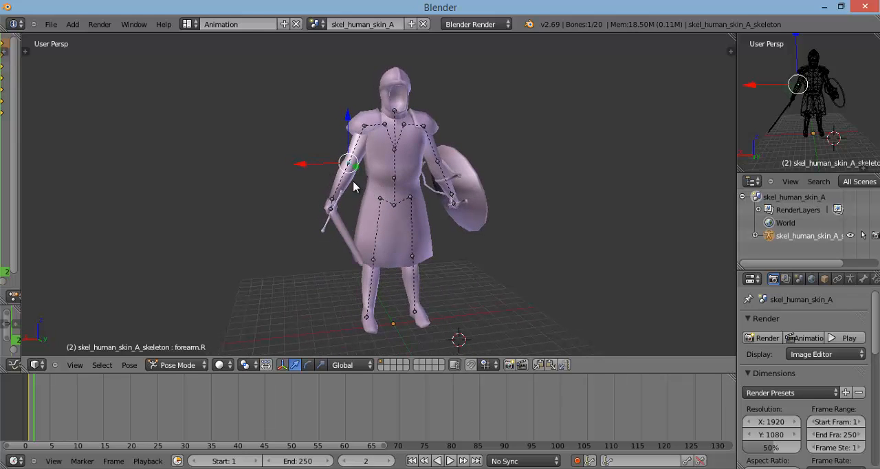
scroll(354, 187, up, 8)
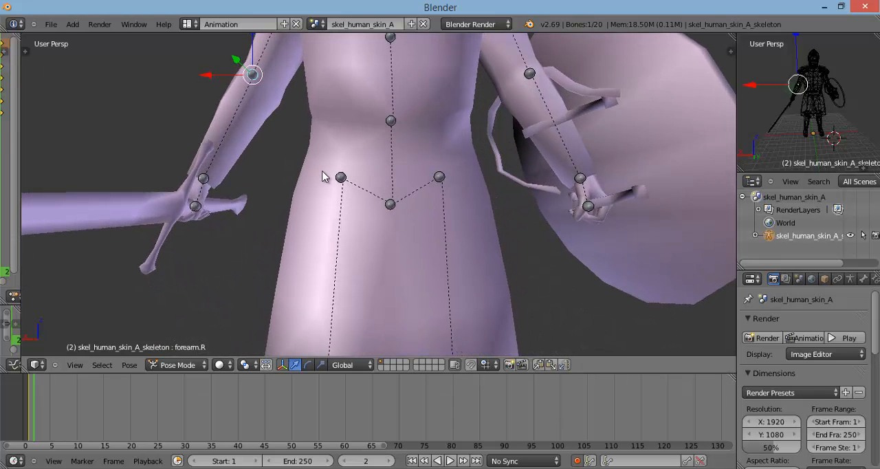
mouse_move(326, 179)
middle_down()
mouse_move(402, 194)
mouse_move(325, 188)
middle_up()
scroll(326, 192, down, 8)
scroll(327, 197, down, 2)
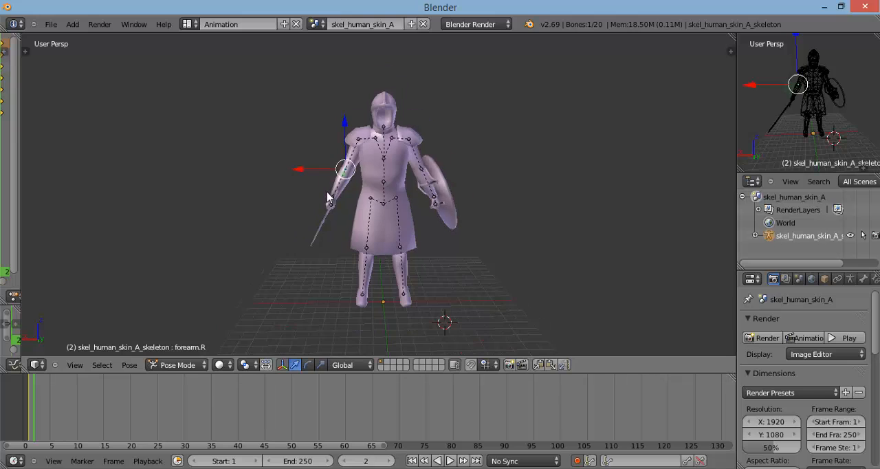
Step: Select the hand.R bone and try a freehand rotation, cancelling it
scroll(327, 198, up, 5)
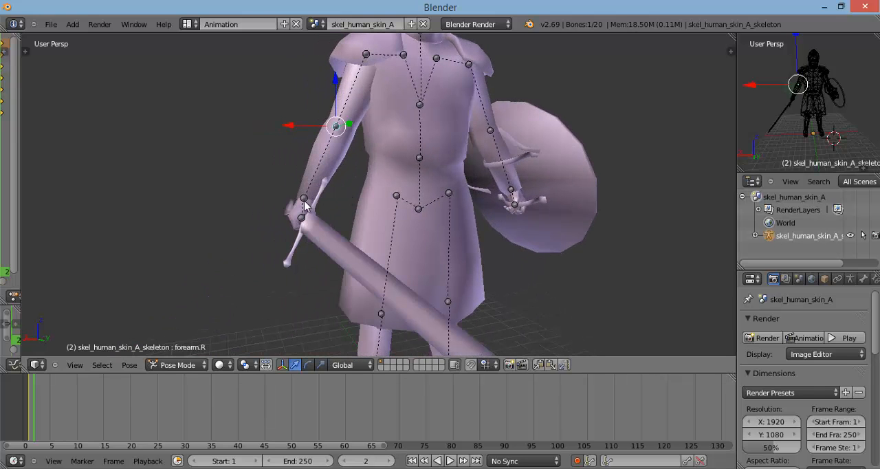
right_click(303, 206)
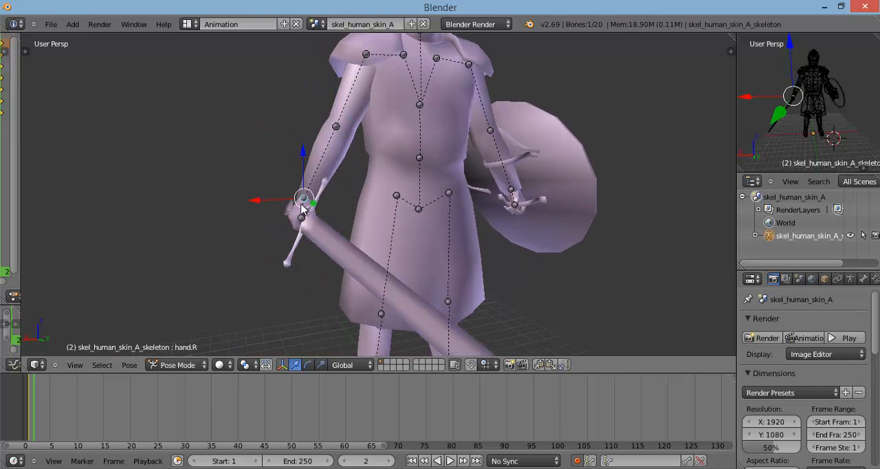
middle_drag(303, 207, 234, 194)
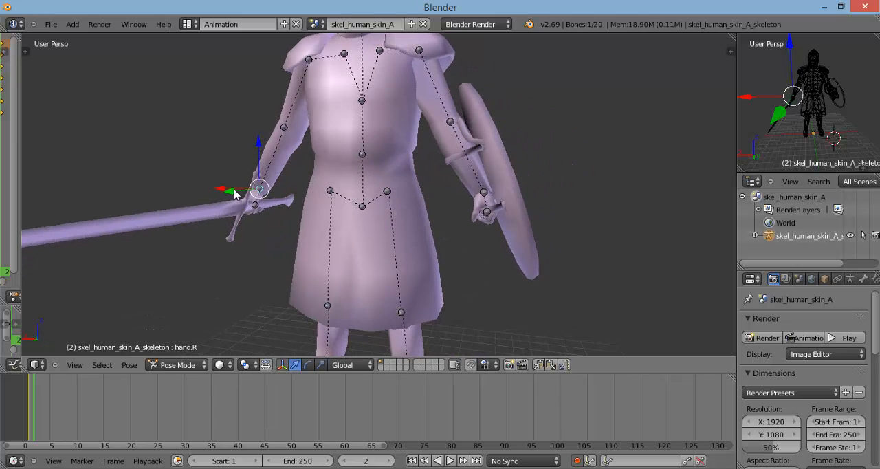
key(r)
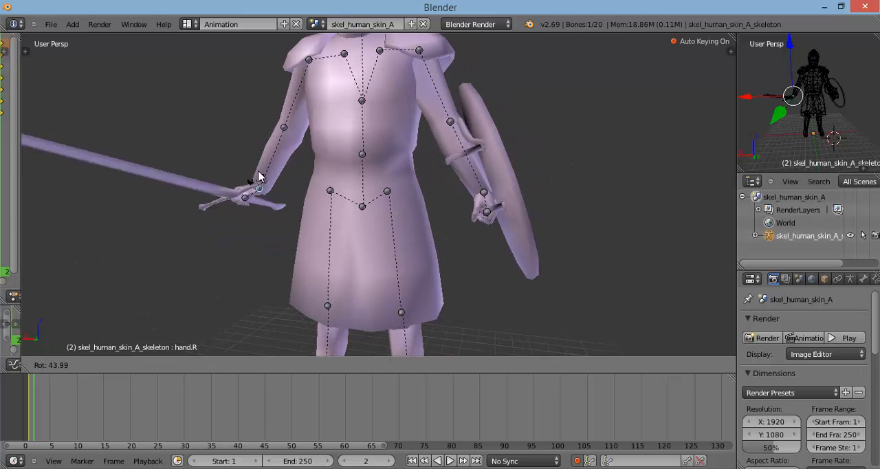
right_click(287, 181)
Step: Select the hand.L bone and try a brief freehand rotation
right_click(485, 193)
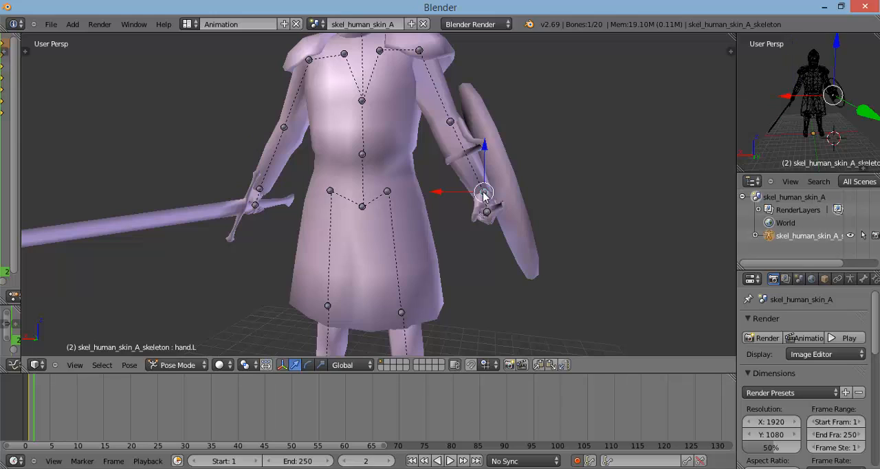
key(r)
click(489, 202)
Step: Select the item.L bone and try rotating it about the global Y and X axes, cancelling both rotations
right_click(488, 212)
key(r)
key(y)
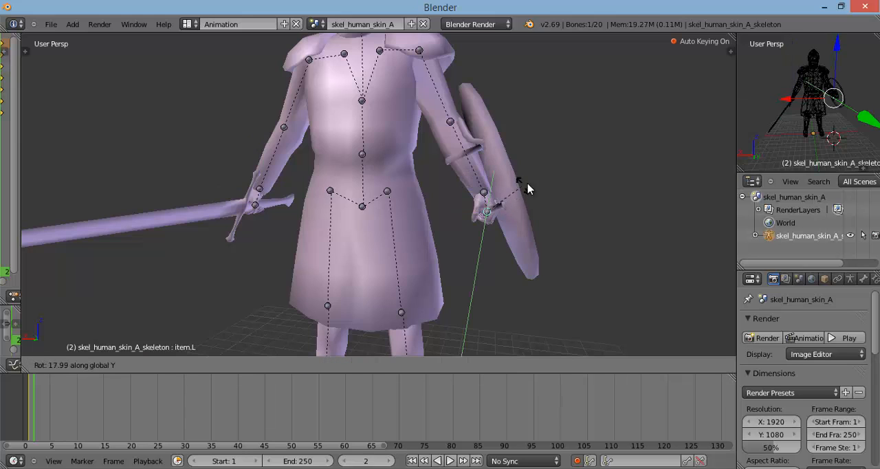
key(Escape)
key(r)
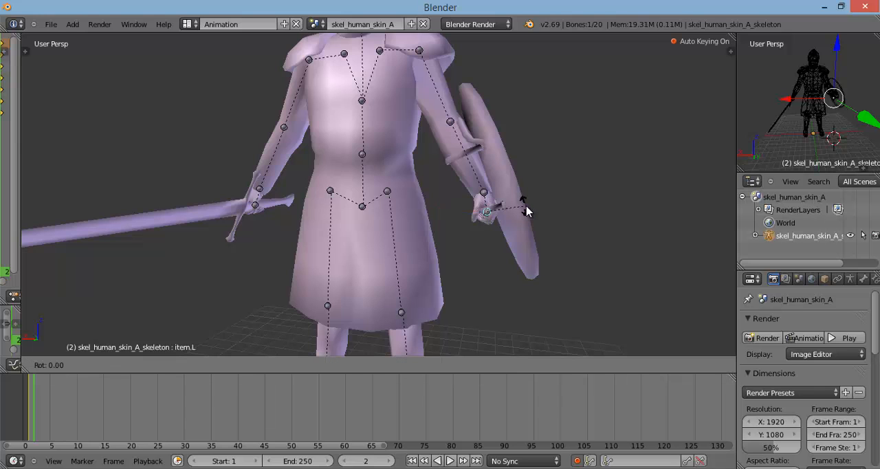
key(x)
key(Escape)
Step: Select the item.R bone at the sword hand and try a freehand rotation, cancelling it
middle_drag(528, 194, 542, 208)
right_click(284, 214)
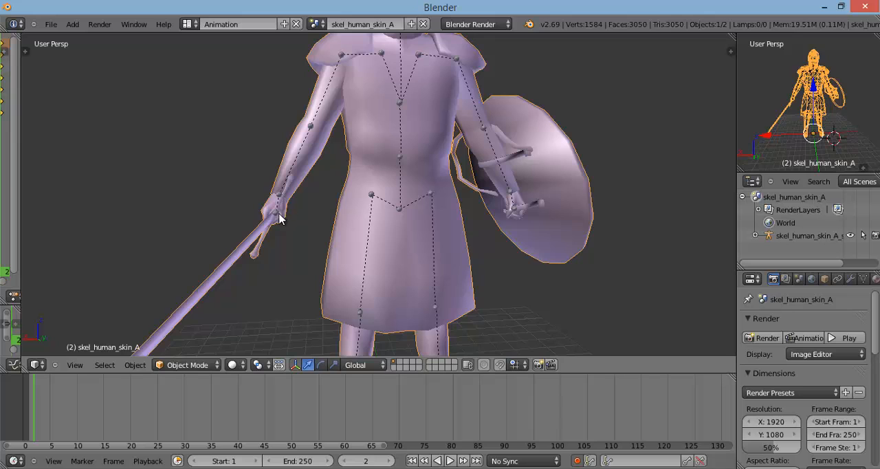
right_click(284, 215)
key(r)
key(Escape)
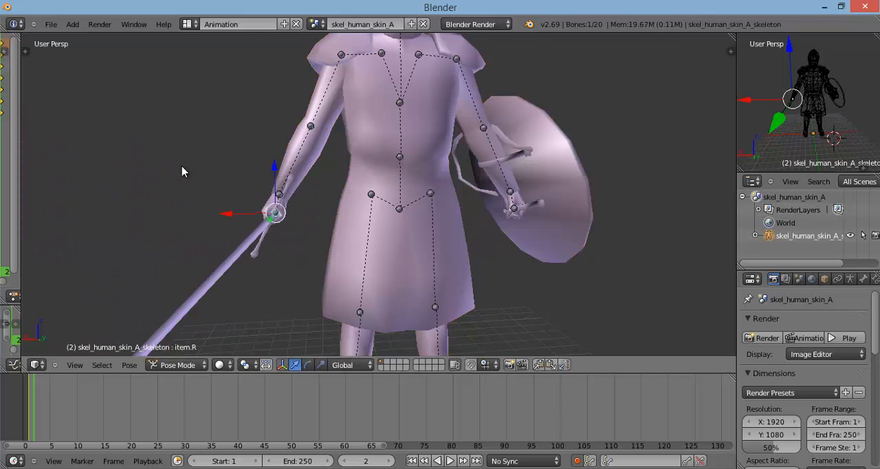
Step: Select the hand.R bone at the sword wrist and try rotating it freely and about the global Z axis
scroll(201, 175, down, 2)
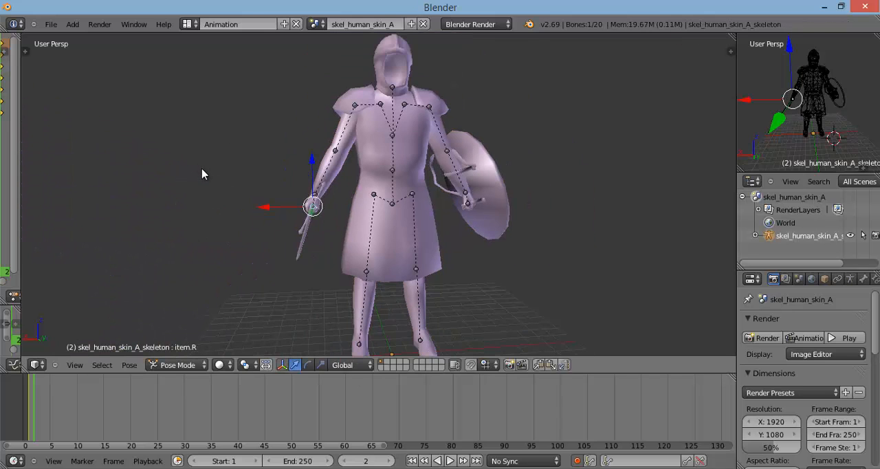
scroll(208, 176, down, 1)
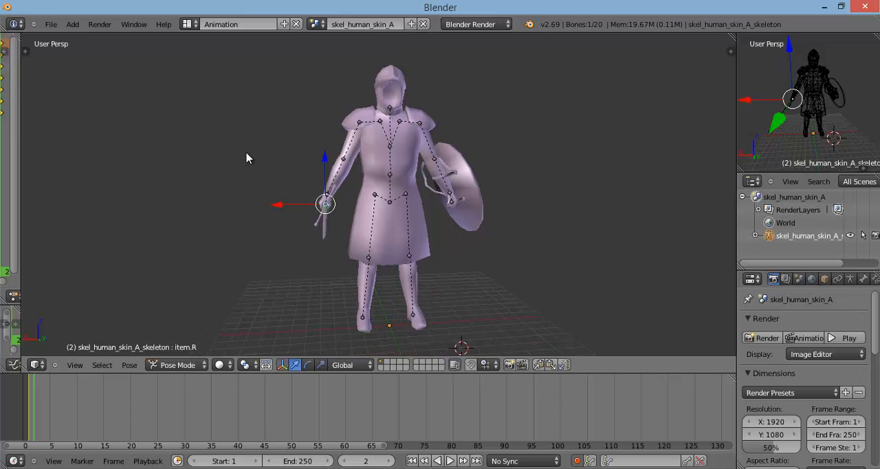
scroll(246, 159, down, 1)
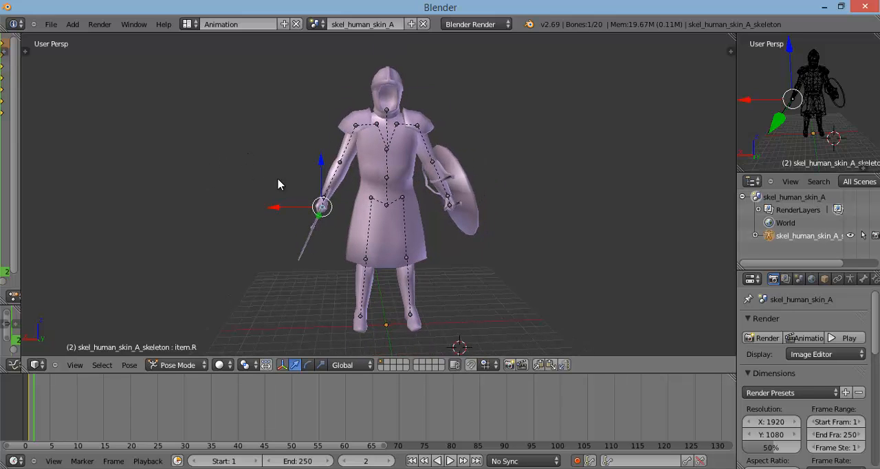
scroll(279, 183, up, 2)
scroll(279, 183, up, 1)
right_click(278, 196)
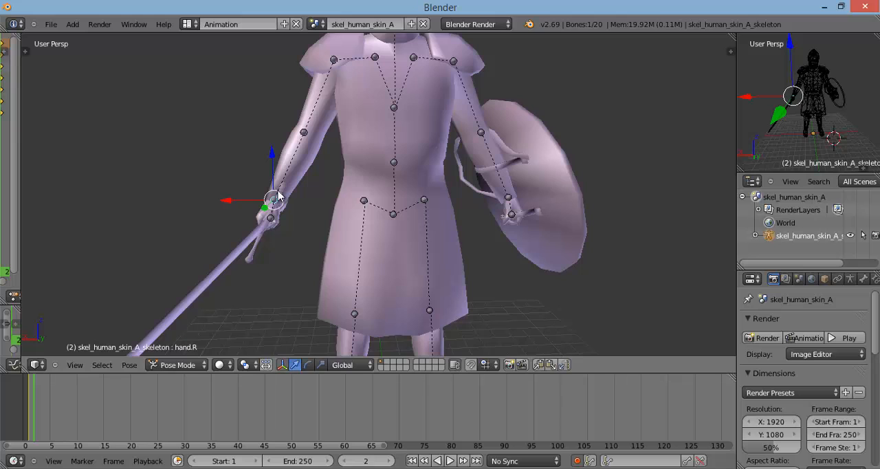
key(r)
right_click(258, 190)
key(r)
key(z)
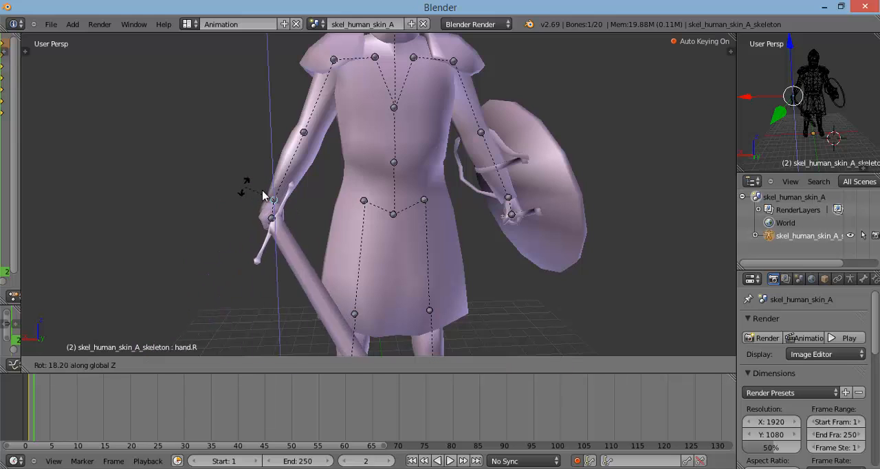
right_click(277, 197)
key(r)
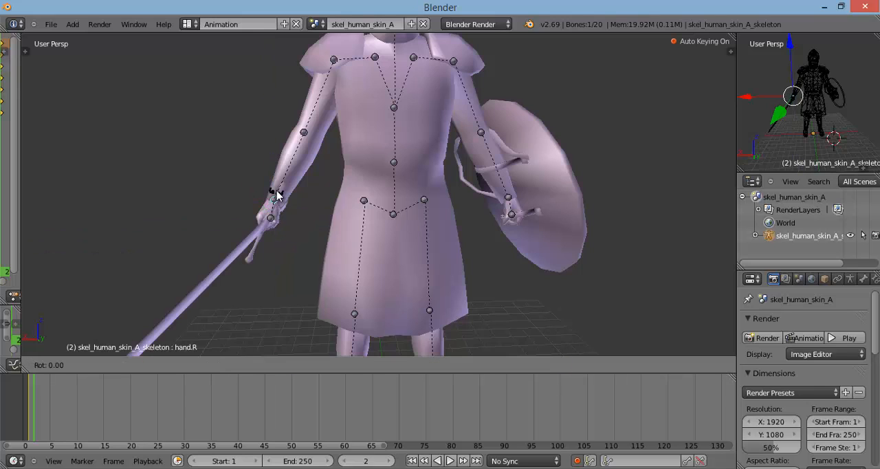